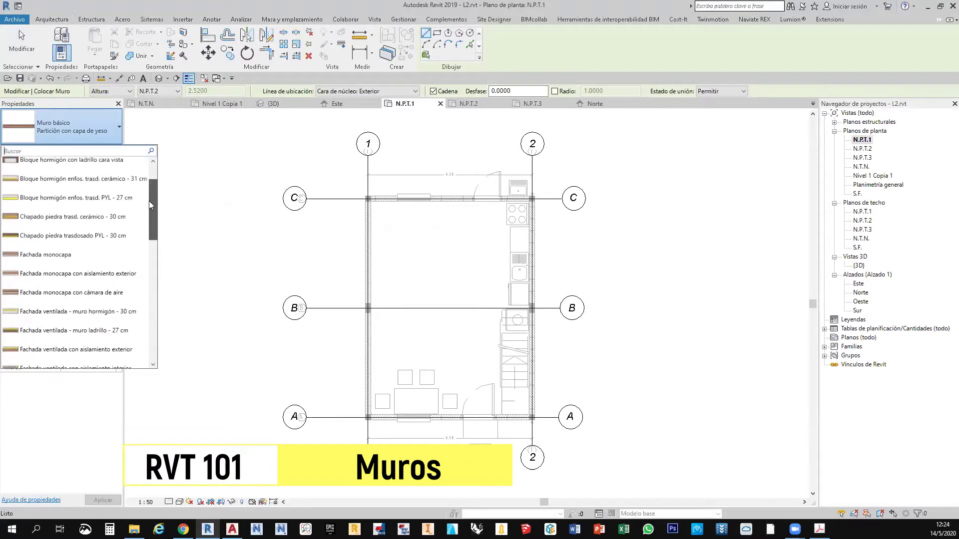
Choose the basic wall type Por defecto - 10 cm for the new walls
scroll(146, 219, "down", 2)
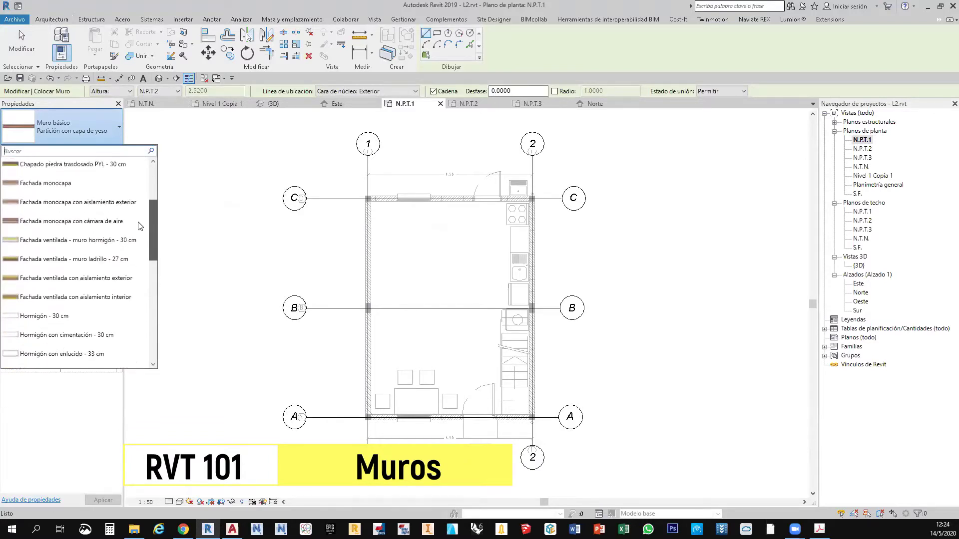
scroll(89, 252, "down", 2)
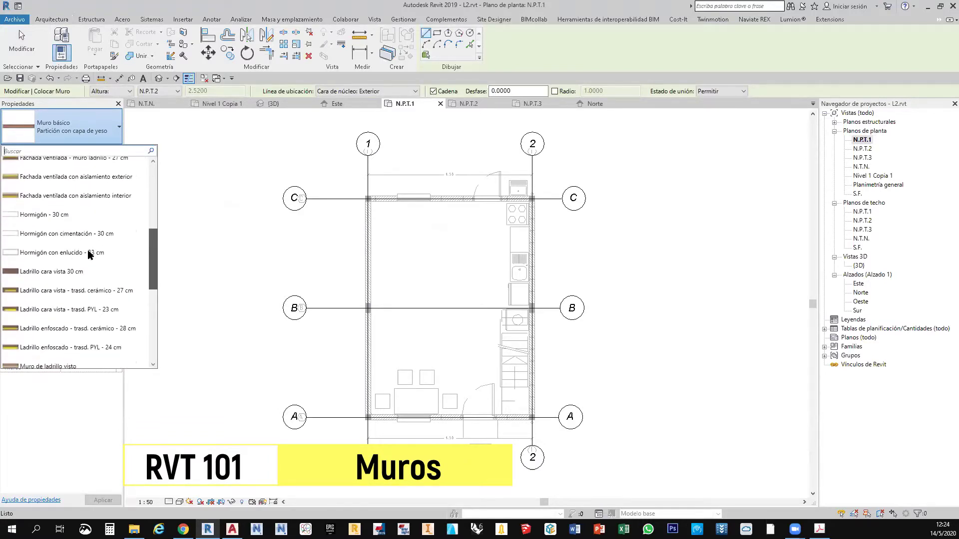
scroll(80, 257, "down", 10)
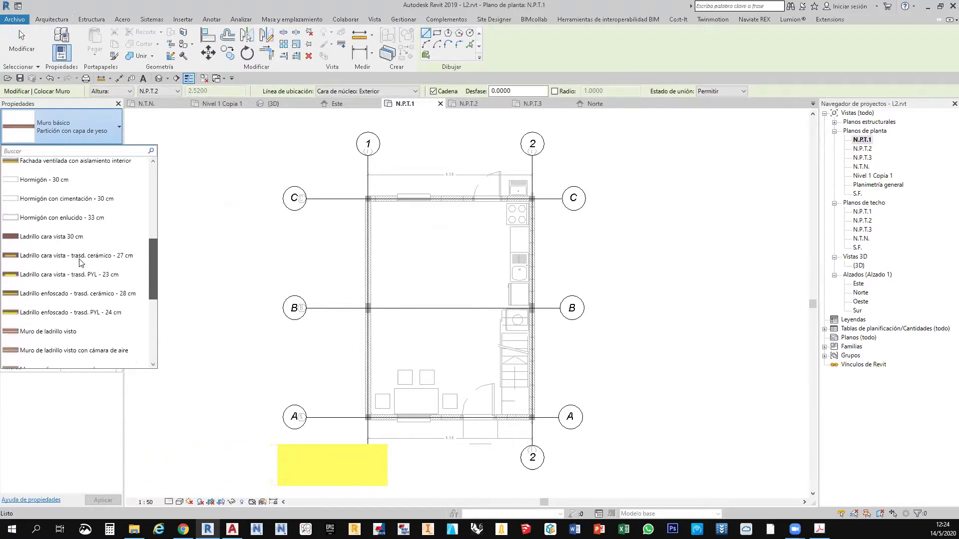
scroll(78, 272, "up", 9)
scroll(95, 267, "up", 1)
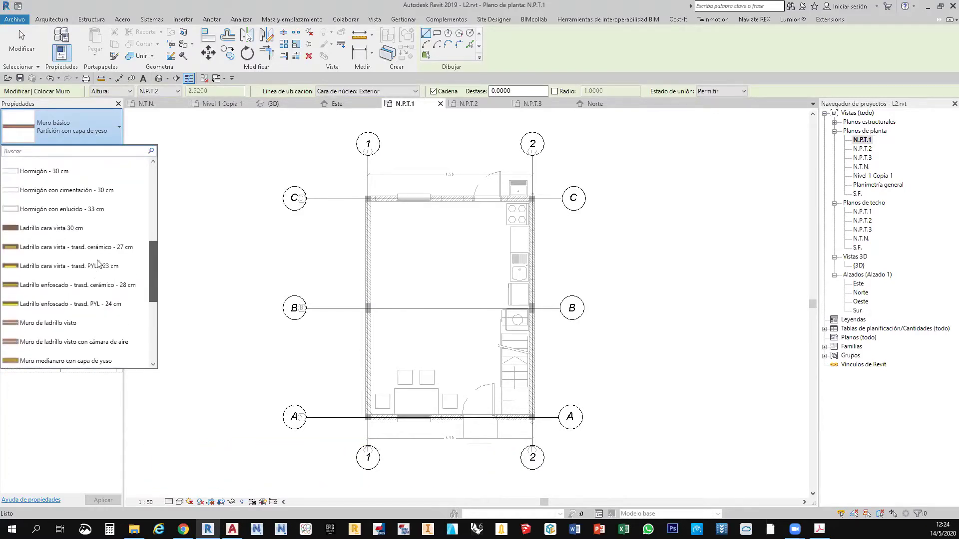
scroll(104, 270, "down", 2)
scroll(101, 281, "down", 5)
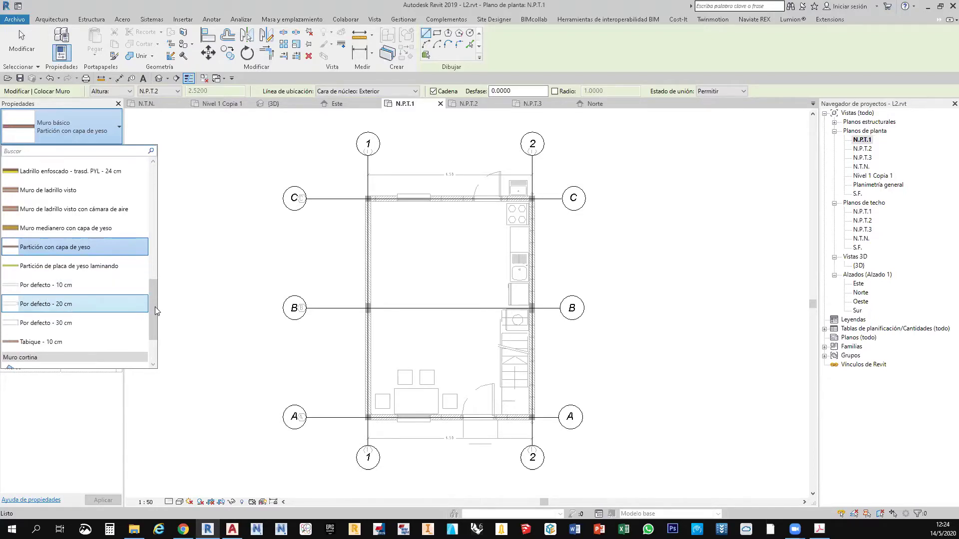
left_click_drag(154, 307, 159, 261)
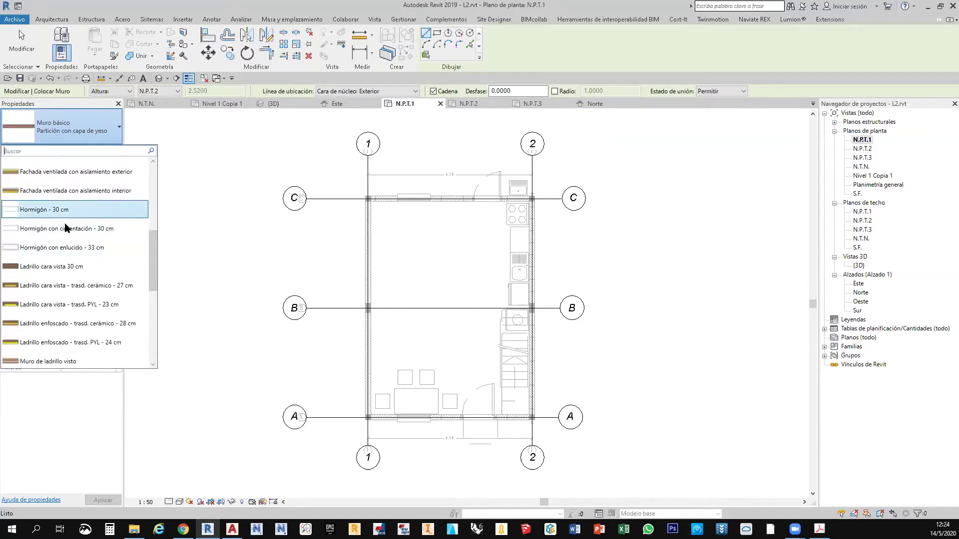
left_click_drag(155, 245, 152, 312)
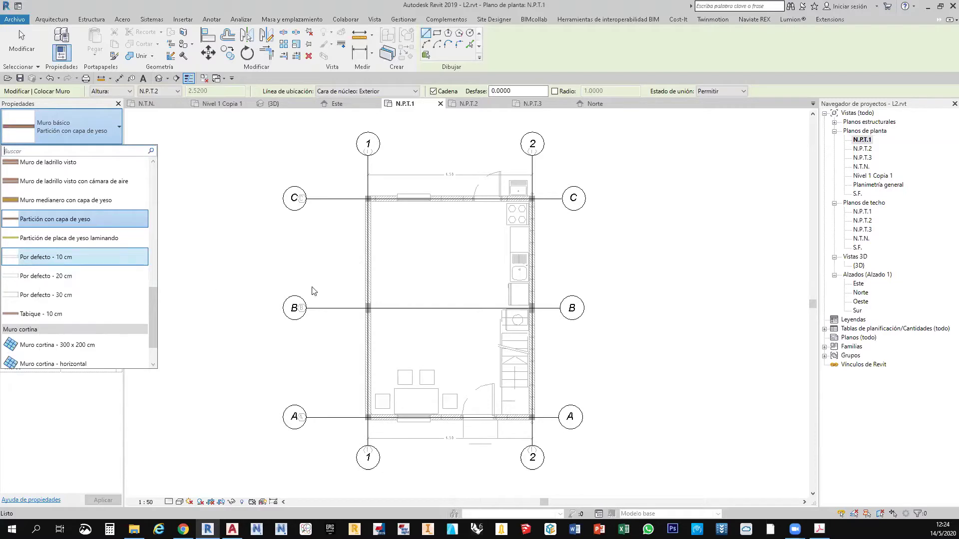
left_click(38, 259)
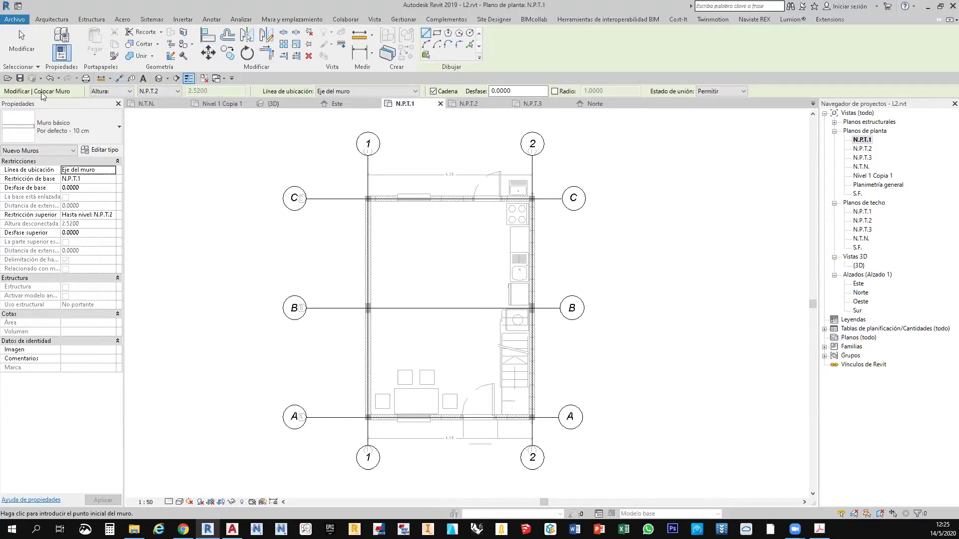
left_click(129, 91)
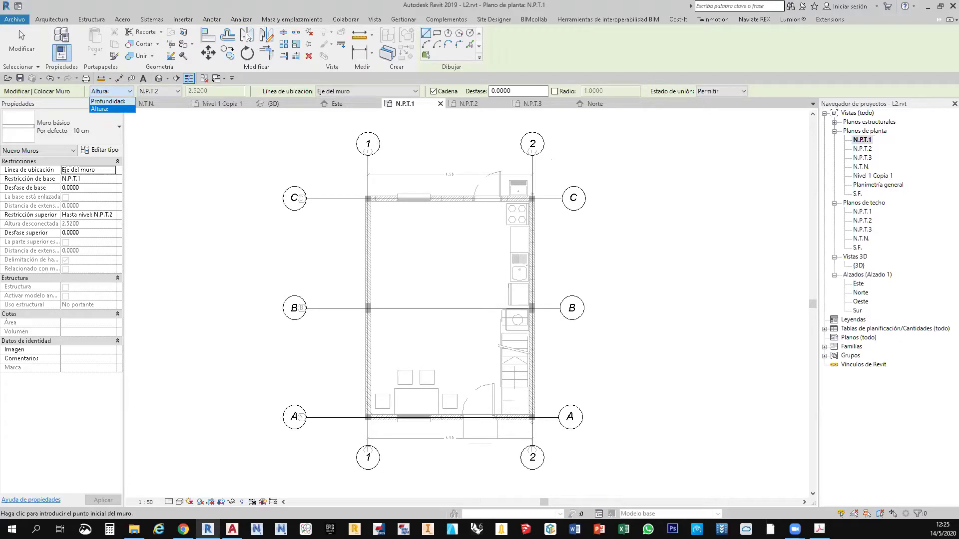
left_click_drag(179, 254, 750, 248)
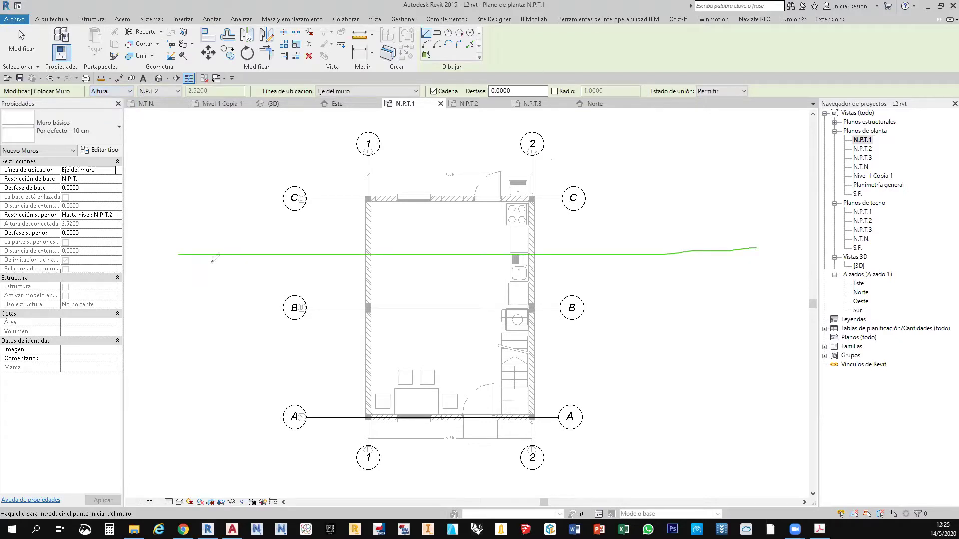
mouse_move(193, 255)
left_mouse_down()
mouse_move(197, 281)
mouse_move(187, 282)
left_mouse_up()
left_click_drag(213, 254, 218, 218)
mouse_move(835, 147)
left_mouse_down()
mouse_move(891, 134)
mouse_move(860, 150)
left_mouse_up()
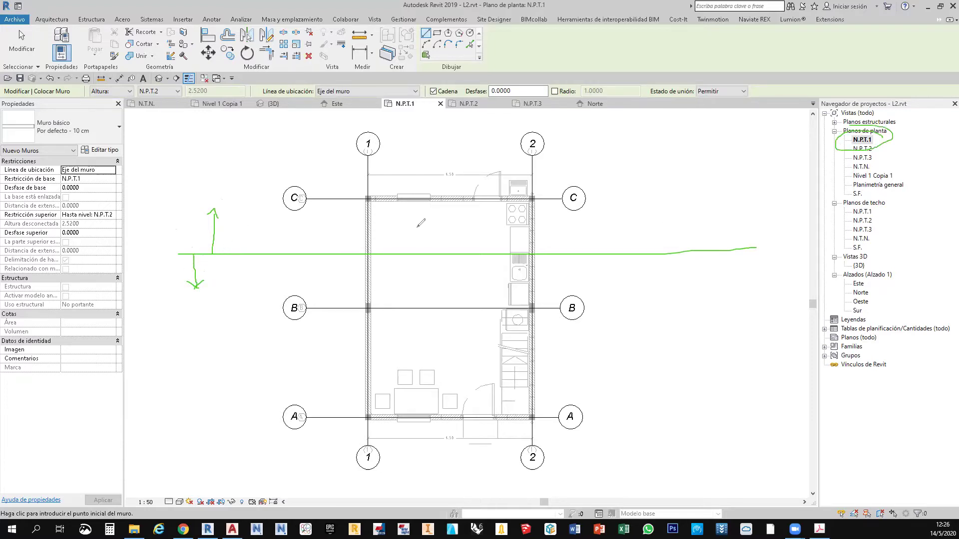
left_click(353, 193)
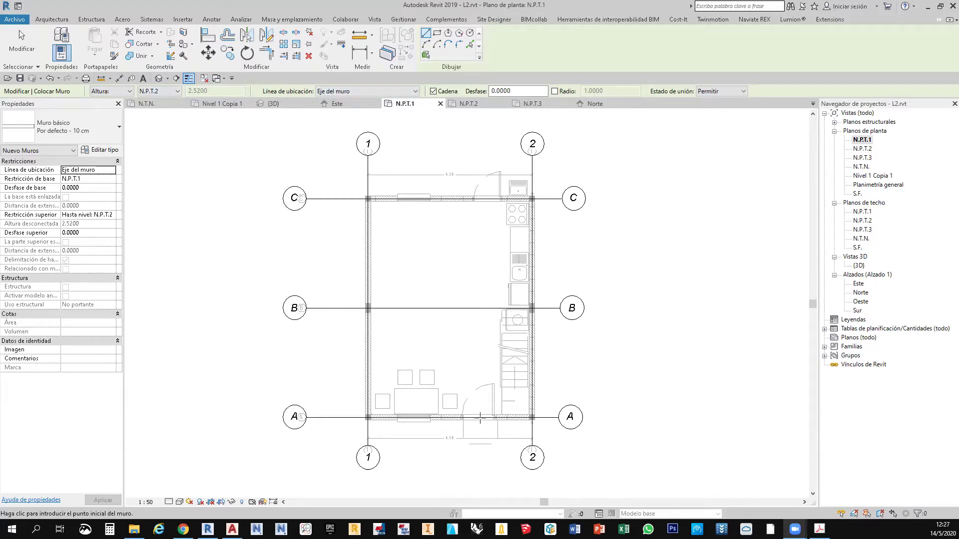
Set the new wall's location line to Eje del núcleo
left_click(340, 93)
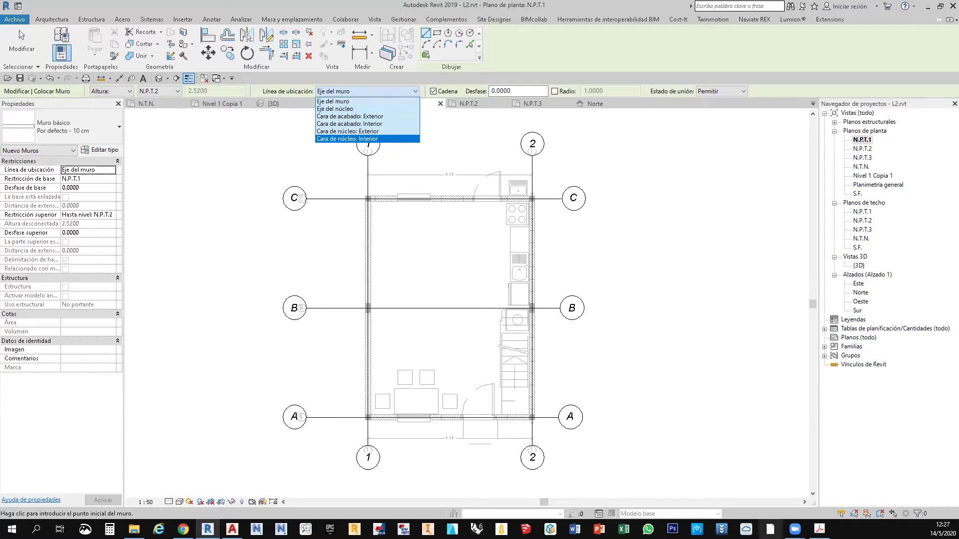
left_click(819, 528)
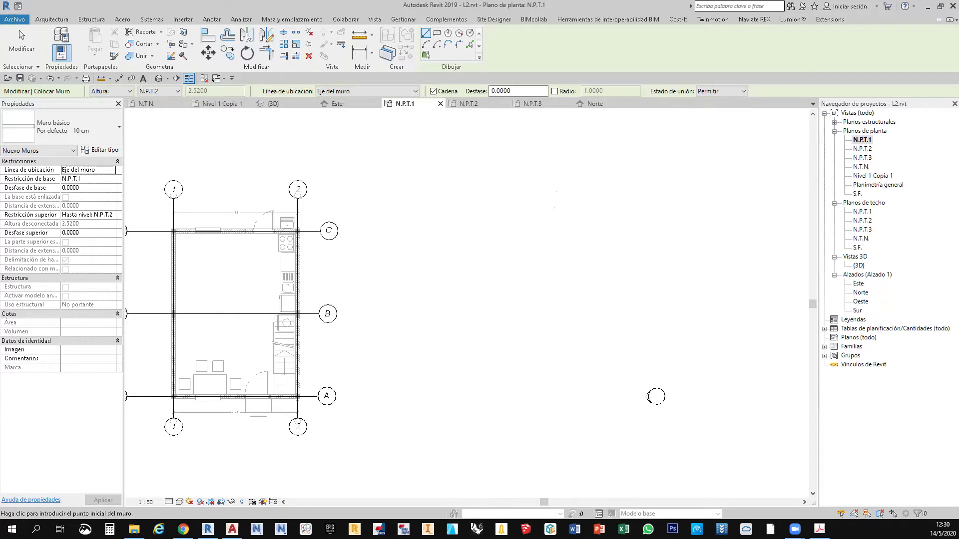
middle_click_drag(193, 307, 283, 291)
scroll(282, 291, "up", 1)
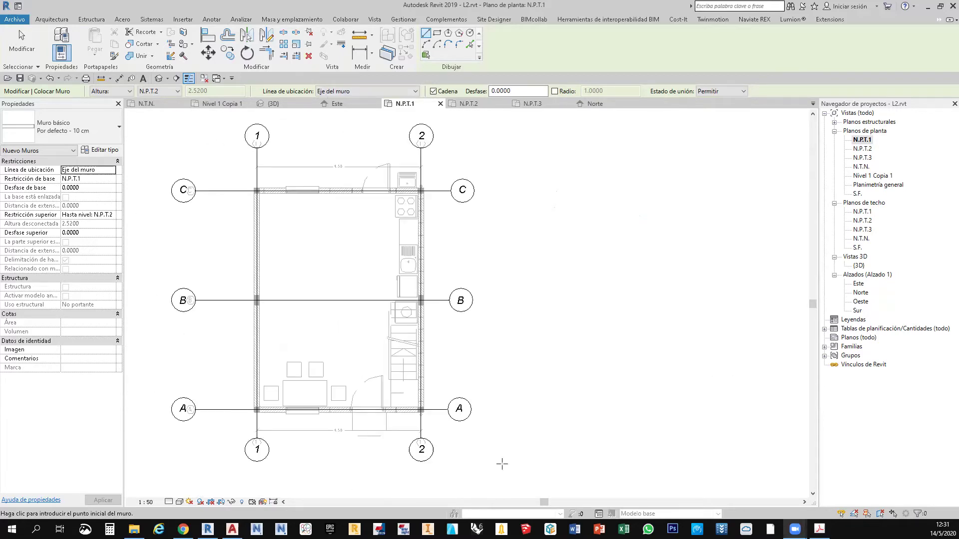
left_click(415, 91)
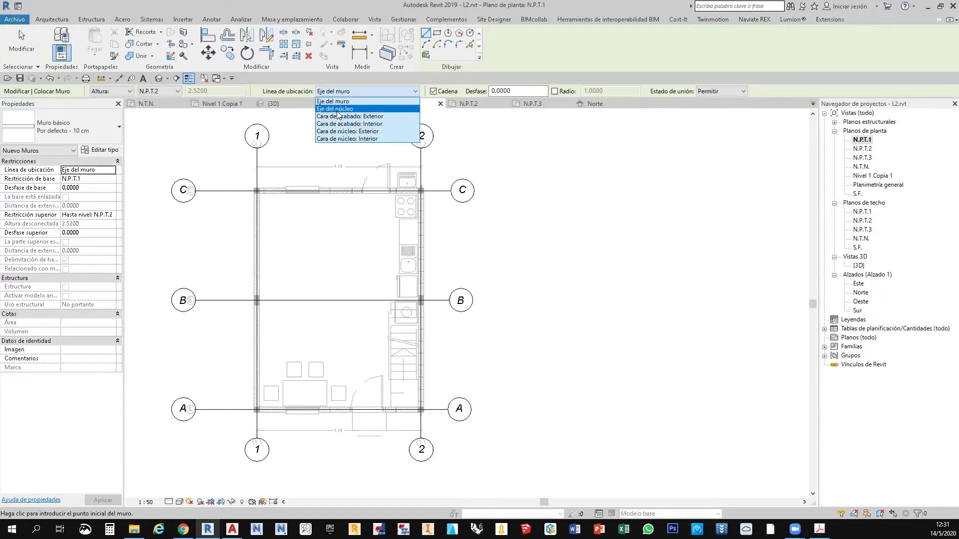
left_click(339, 107)
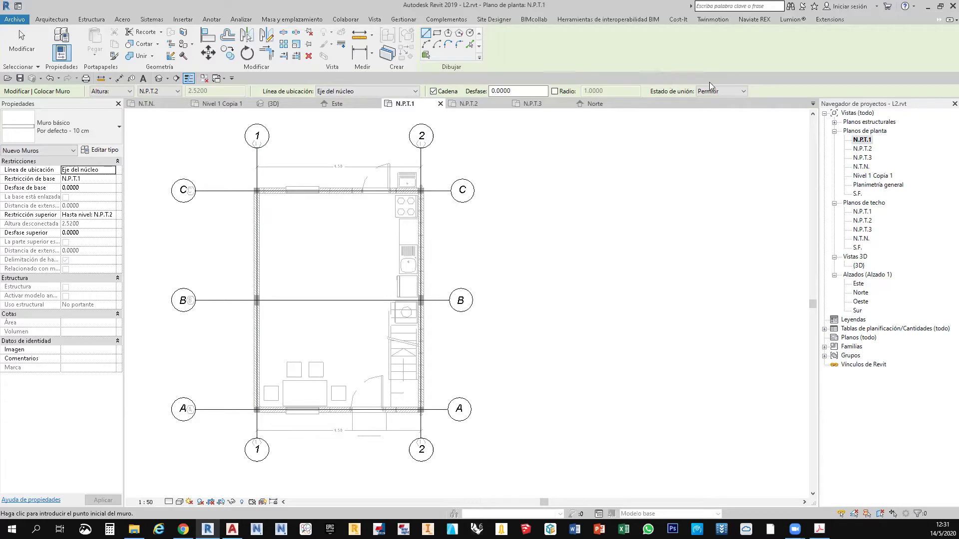
Examine the wall join status options and the imported plan's walls around grids C and B
left_click(433, 91)
scroll(431, 210, "up", 1)
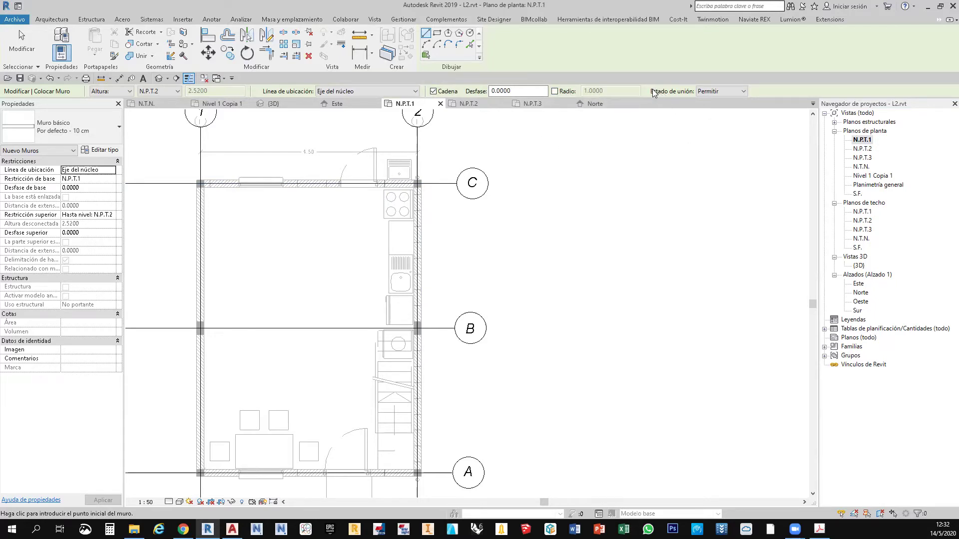
left_click(744, 91)
left_click(744, 91)
scroll(187, 187, "up", 2)
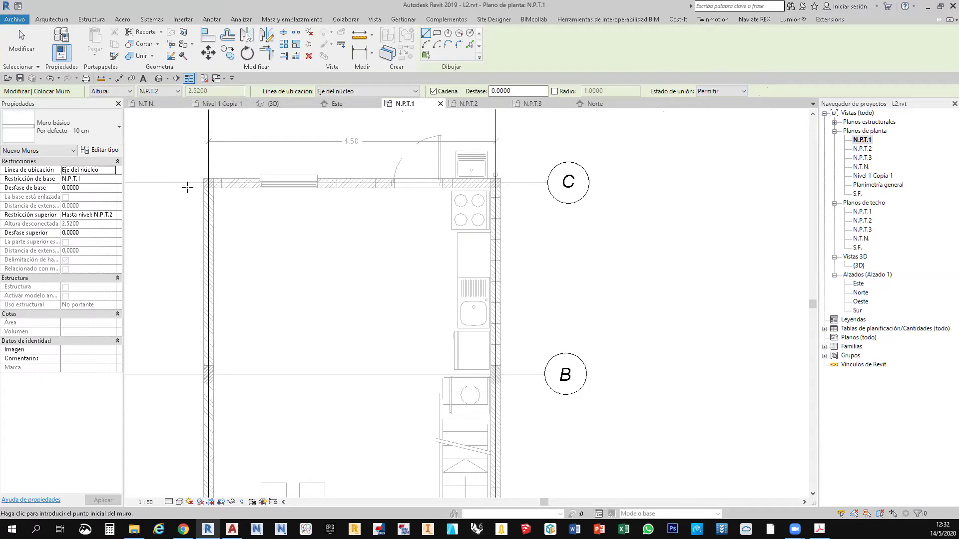
scroll(209, 183, "up", 1)
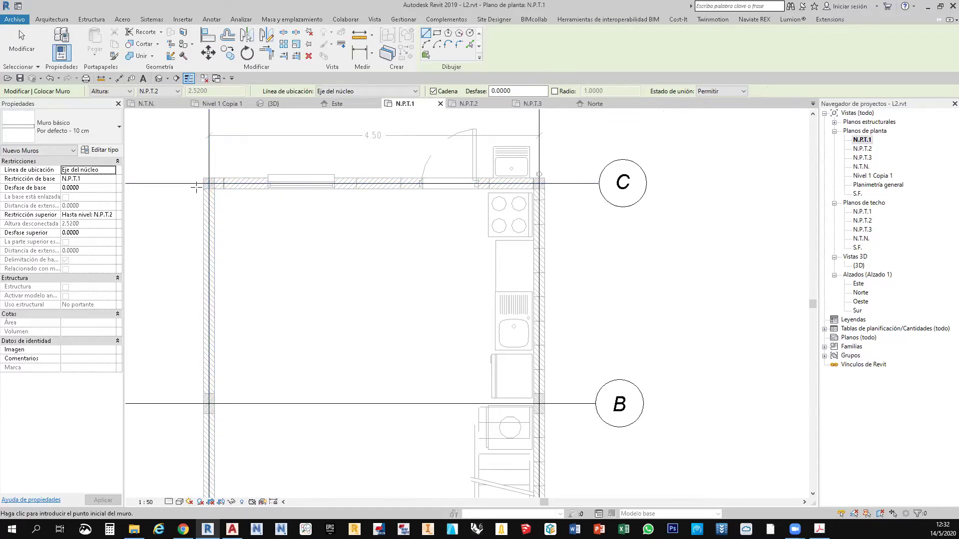
scroll(178, 192, "up", 1)
scroll(193, 189, "up", 1)
scroll(234, 181, "down", 2)
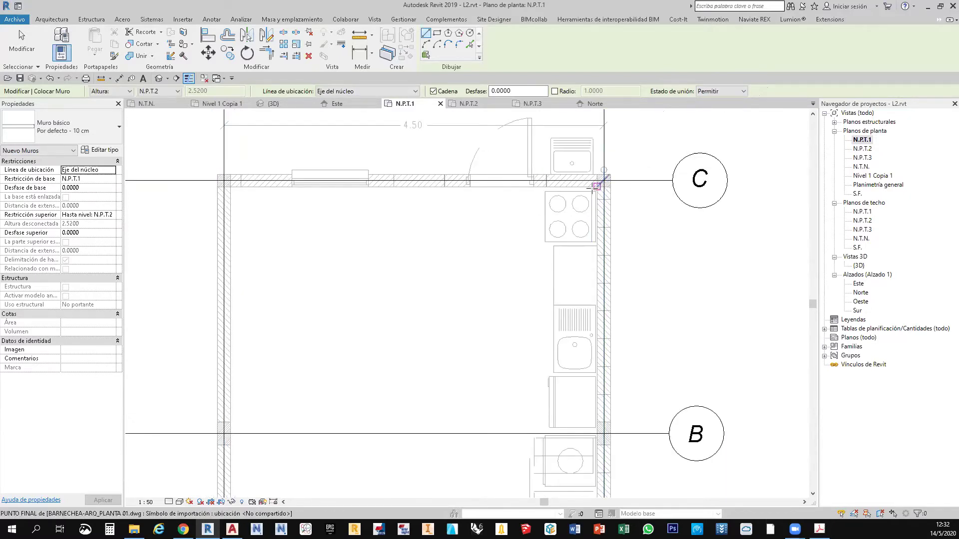
scroll(593, 187, "down", 1)
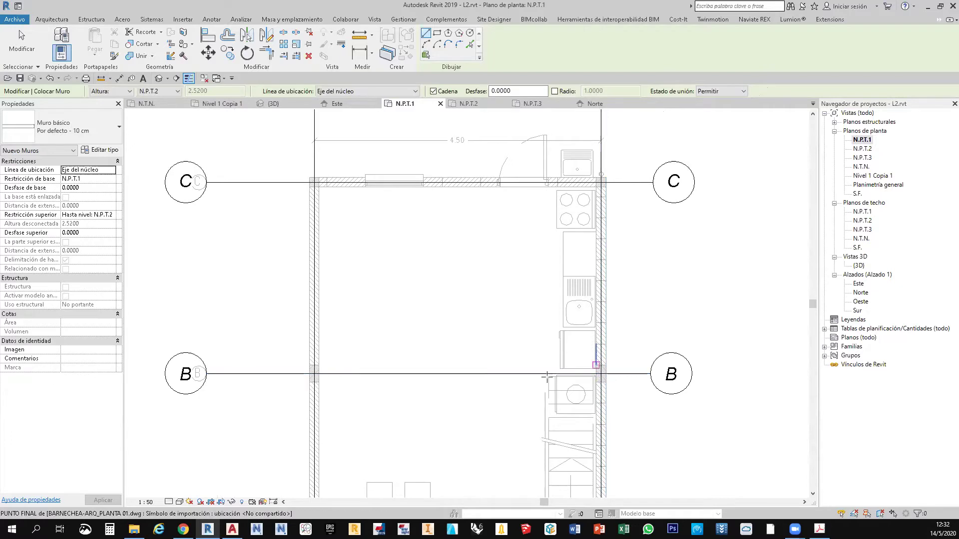
scroll(314, 374, "up", 2)
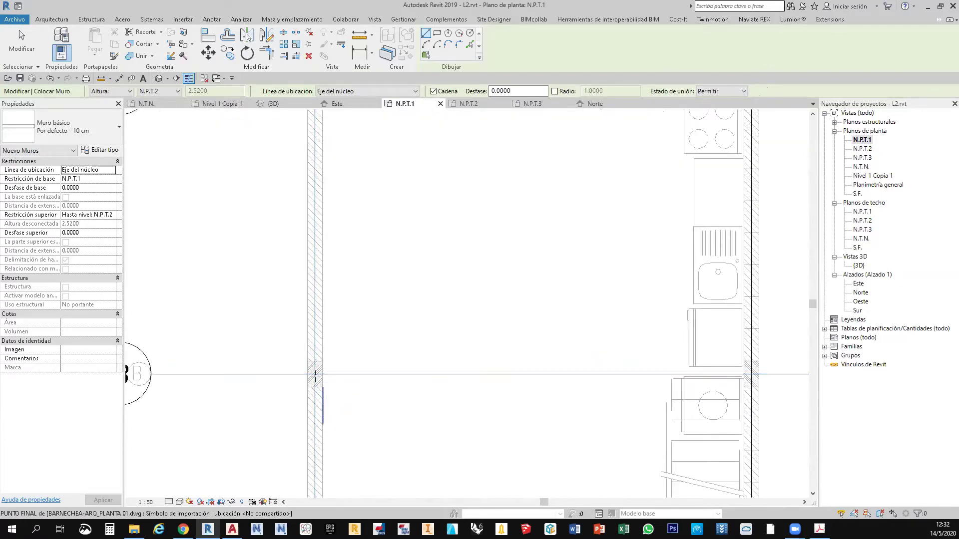
scroll(315, 375, "up", 1)
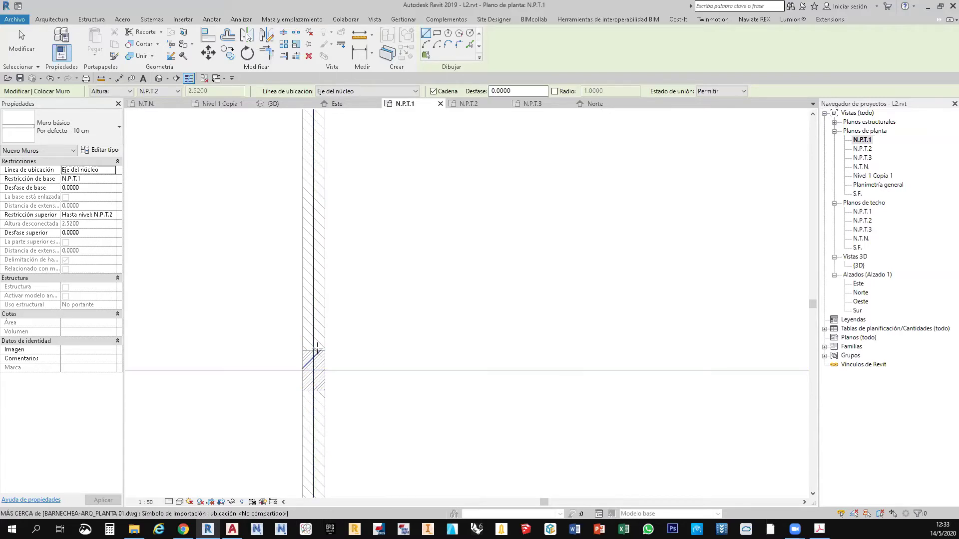
scroll(300, 380, "down", 4)
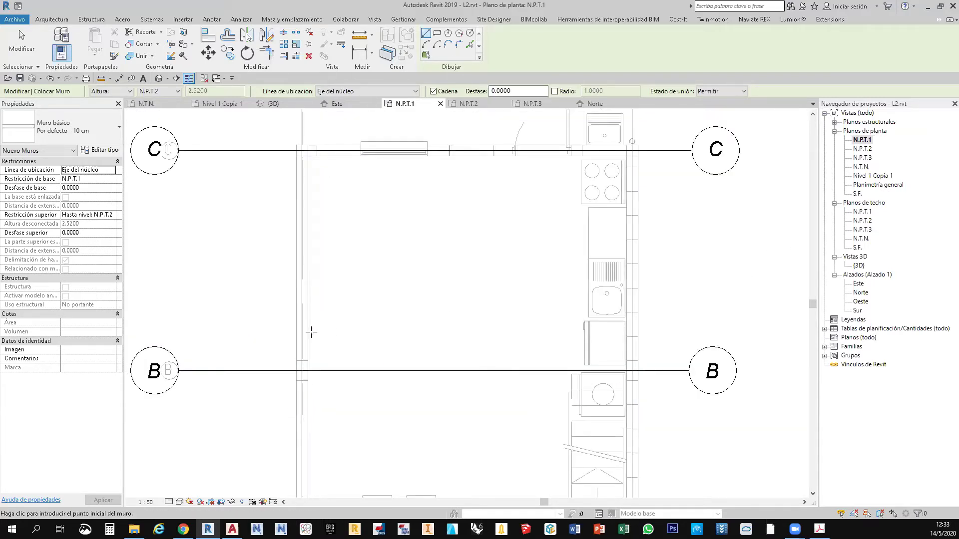
Set the wall join status to Impedir and draw a wall along grid 1 from the grid B column to grid C
left_click(742, 91)
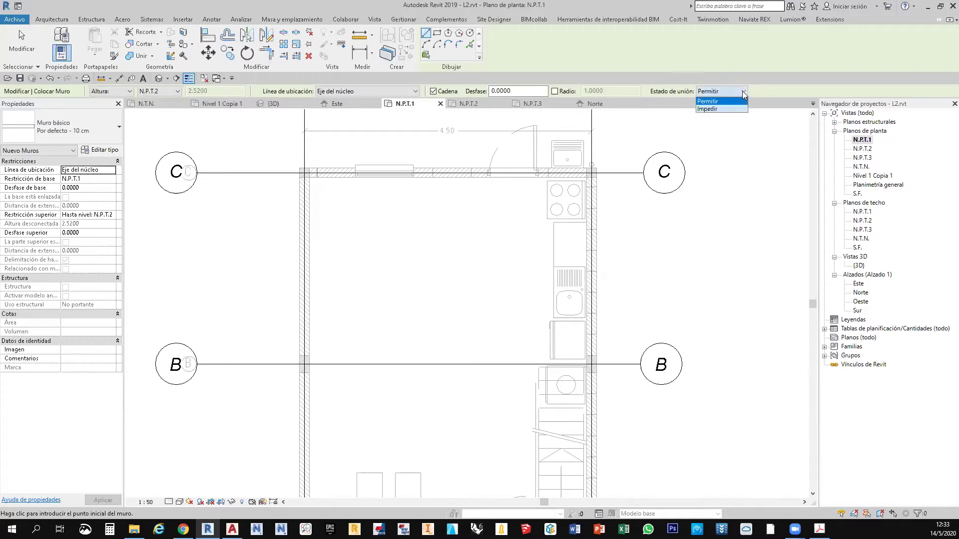
left_click(708, 110)
scroll(455, 299, "down", 2)
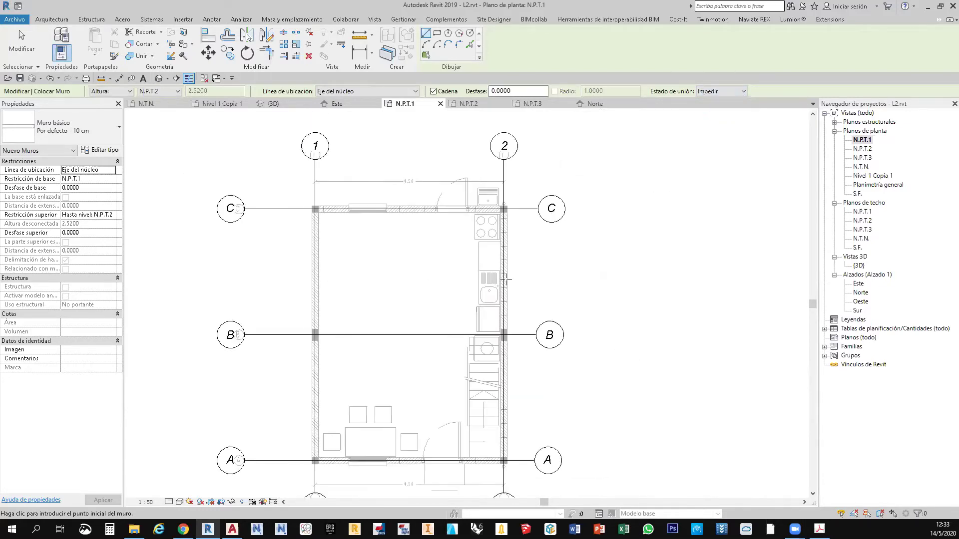
scroll(315, 268, "up", 3)
scroll(314, 353, "down", 2)
scroll(314, 353, "up", 3)
left_click(313, 360)
scroll(349, 319, "down", 3)
scroll(300, 220, "up", 4)
scroll(308, 232, "up", 2)
left_click(318, 248)
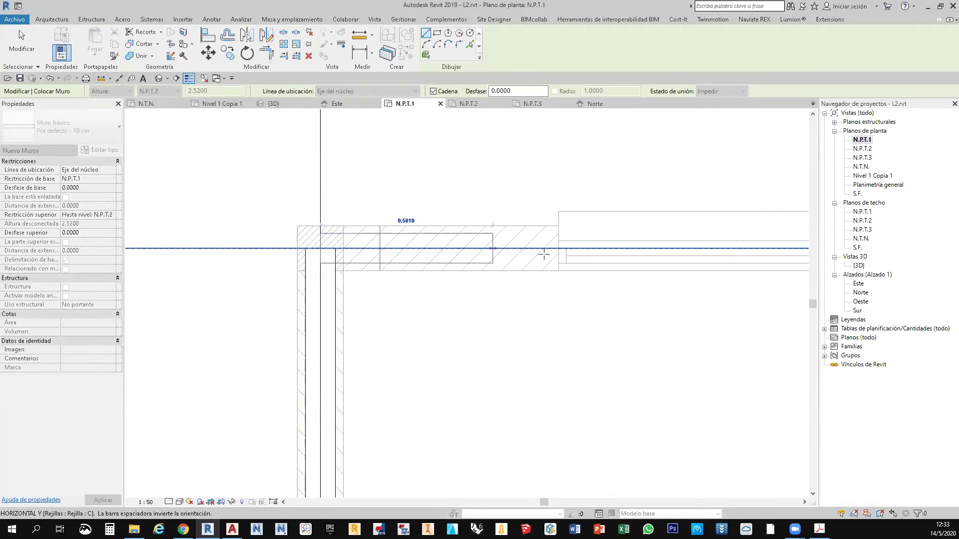
Continue with a wall about 0.80 m long along grid C up to the window edge and finish wall placement
left_click(558, 248)
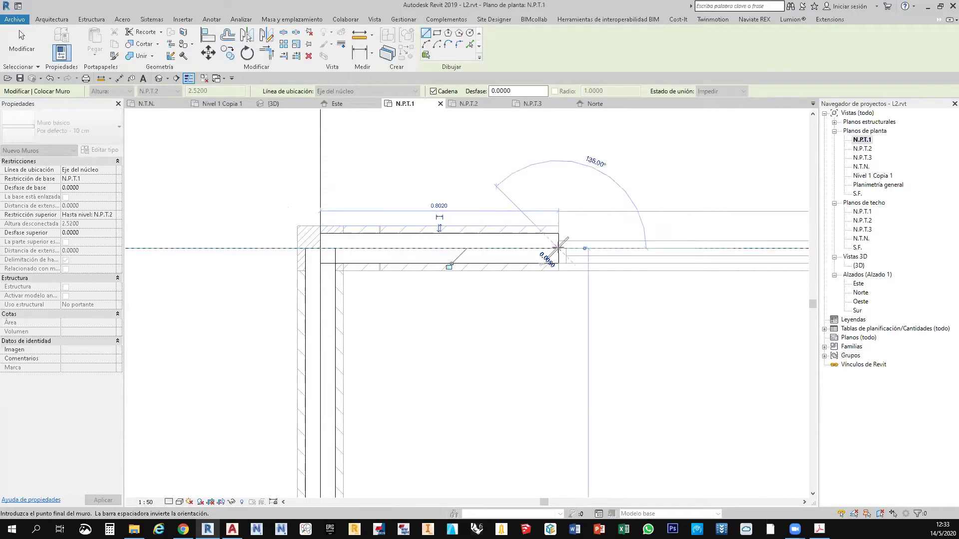
key("Escape")
key("Escape")
Select the grid C wall and allow joining at its end on grid 1
scroll(327, 220, "up", 3)
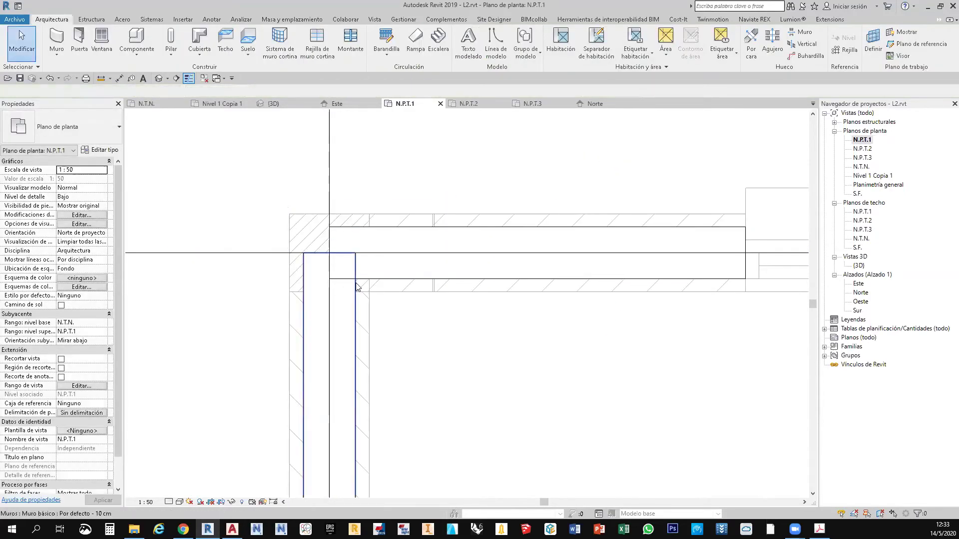
left_click(310, 257)
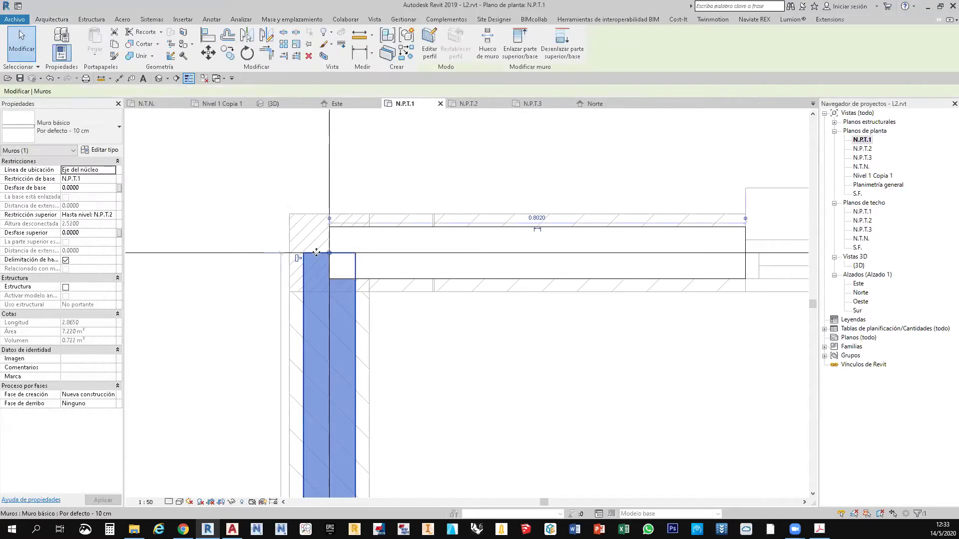
left_click(387, 284)
left_click(385, 278)
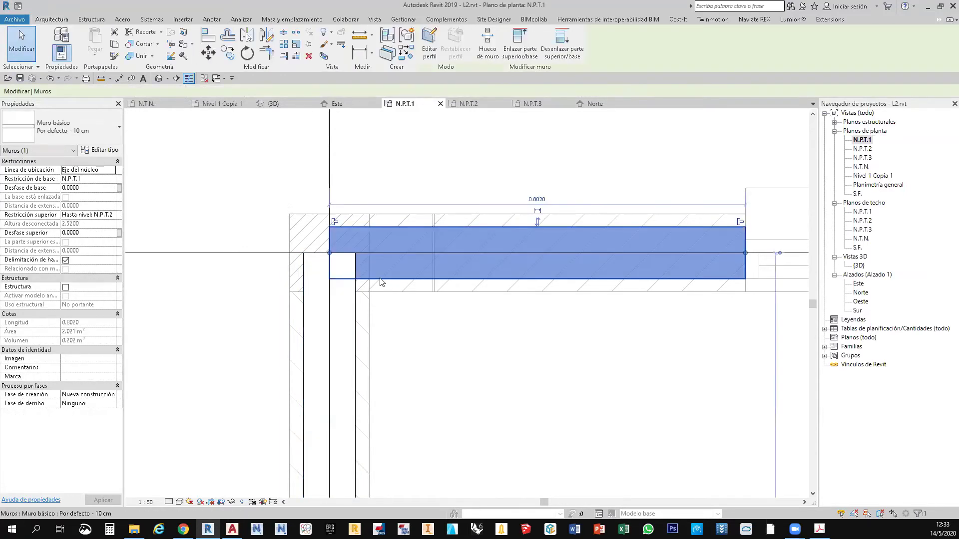
left_click(334, 222)
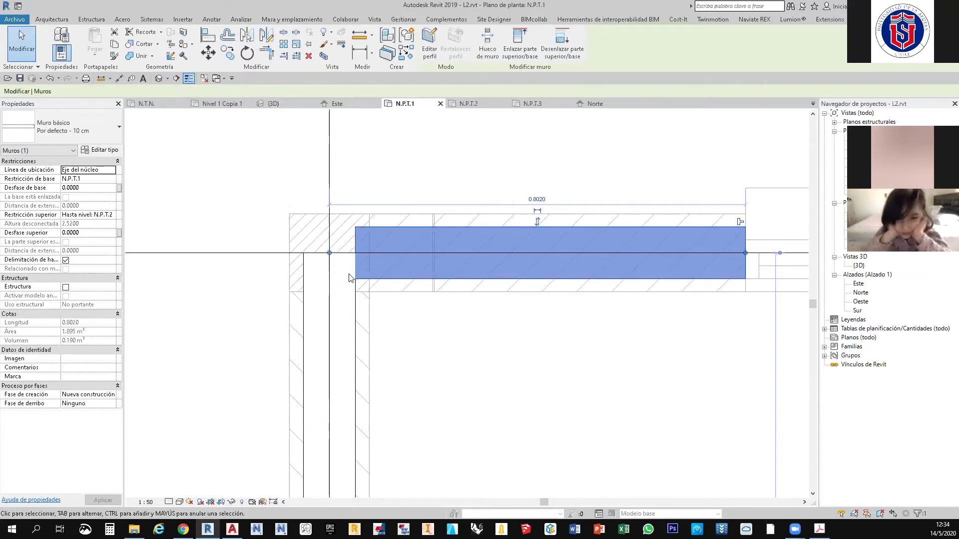
Allow joining at the grid C end of the grid 1 wall and extend the grid C wall's end to the grid intersection to join the corner
left_click(354, 321)
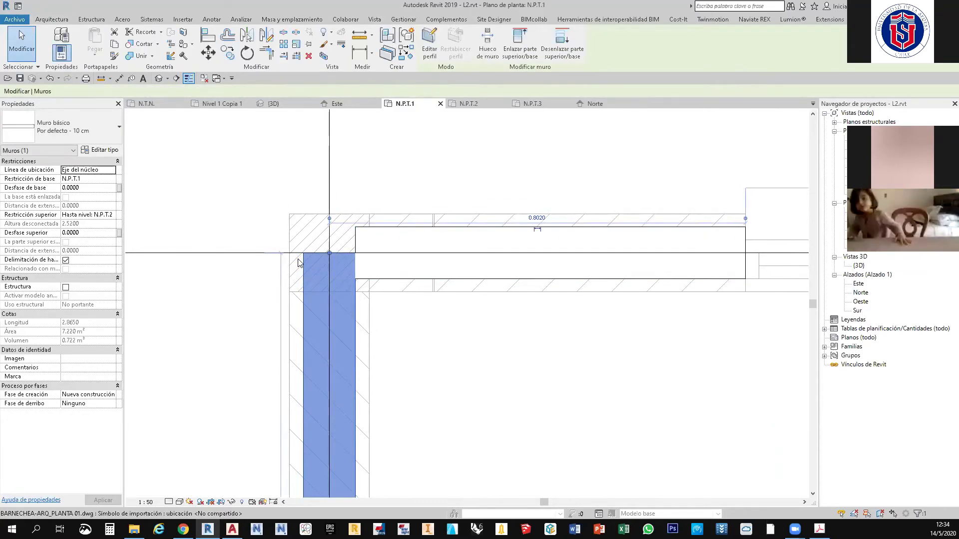
key("Escape")
left_click(355, 242)
left_click_drag(355, 250, 328, 253)
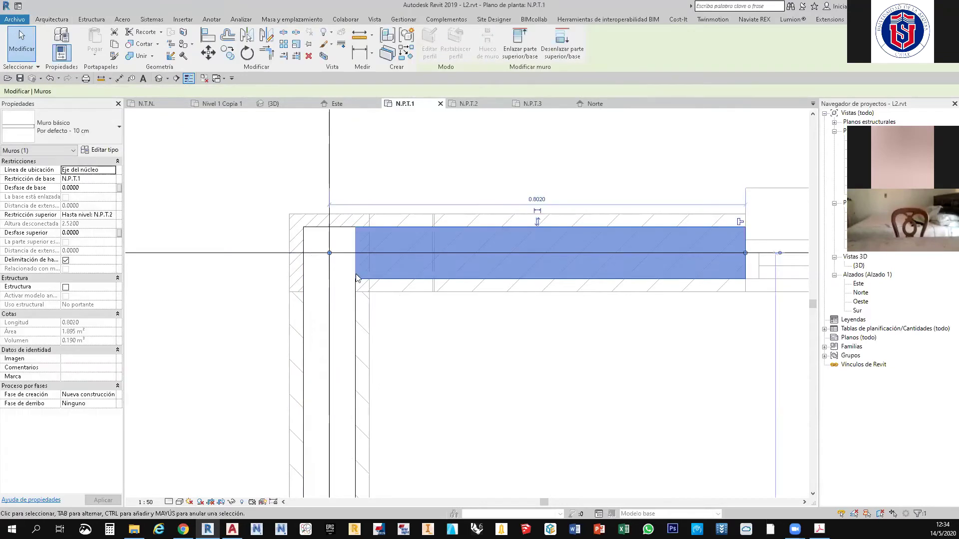
Draw a slanted wall about 0.56 m long at 34° from inside the room to the grid C wall, with the join status at Impedir
key("Escape")
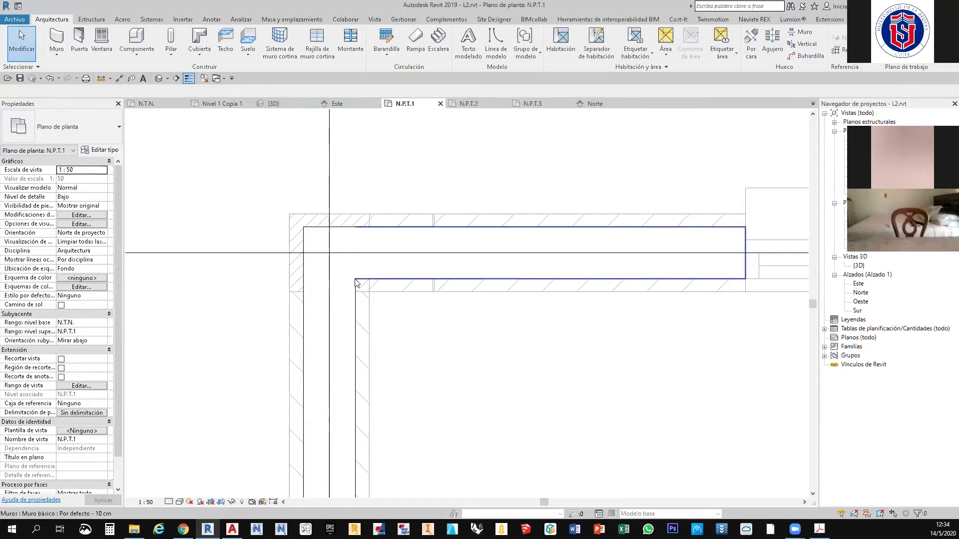
scroll(341, 246, "down", 4)
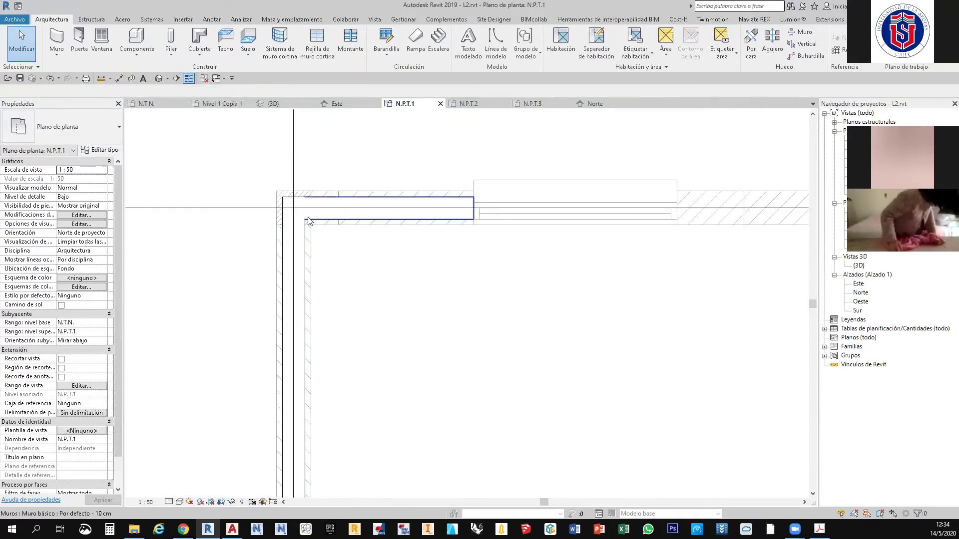
scroll(255, 200, "up", 4)
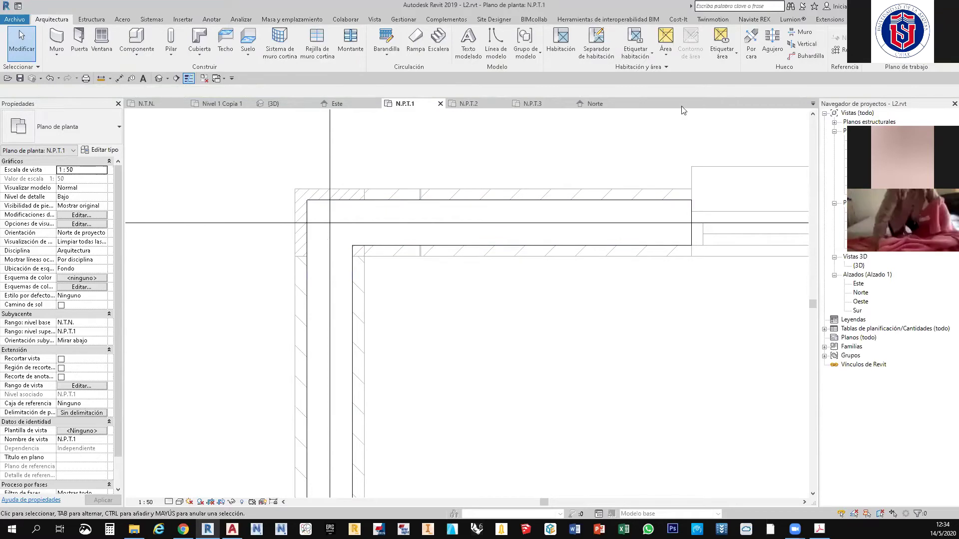
left_click(56, 40)
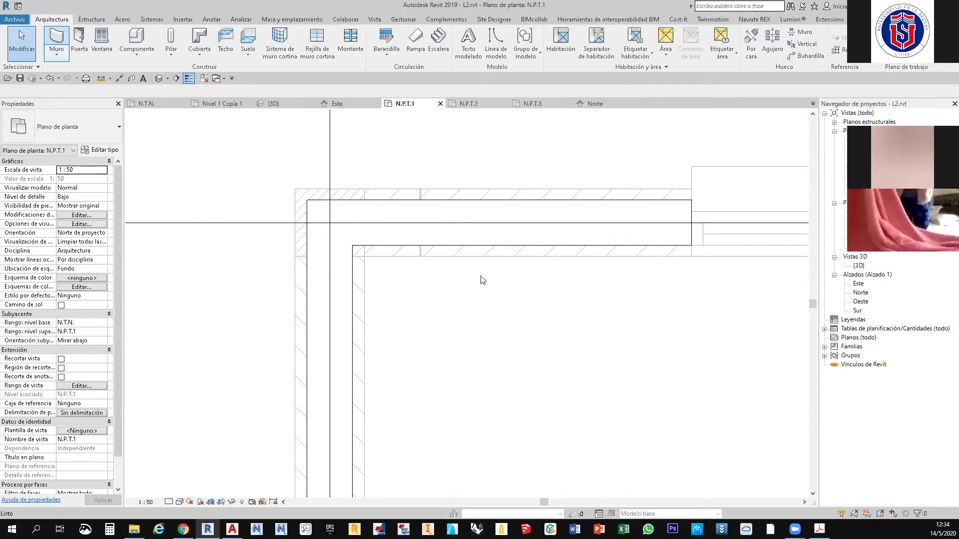
left_click(692, 364)
left_click(481, 223)
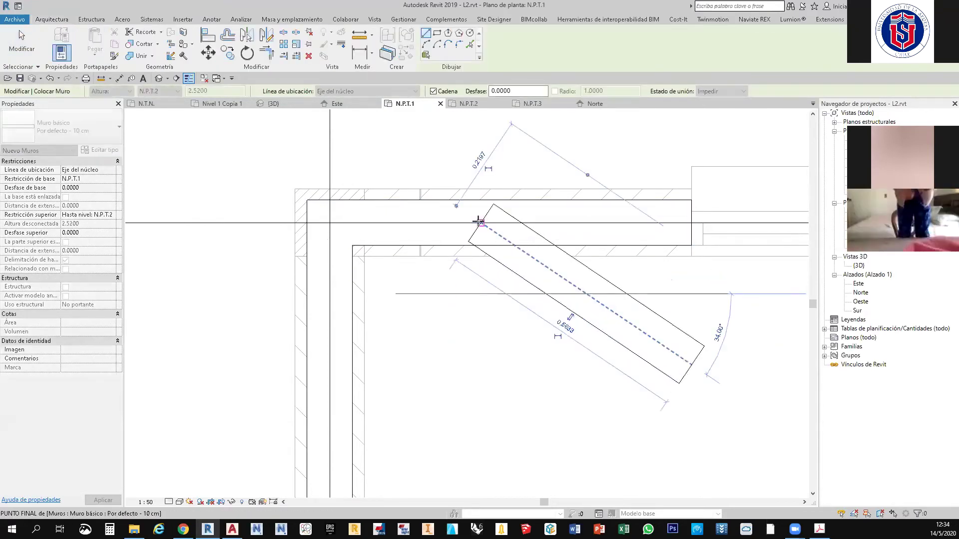
key("Escape")
key("Escape")
left_click(612, 246)
key("Escape")
left_click(592, 274)
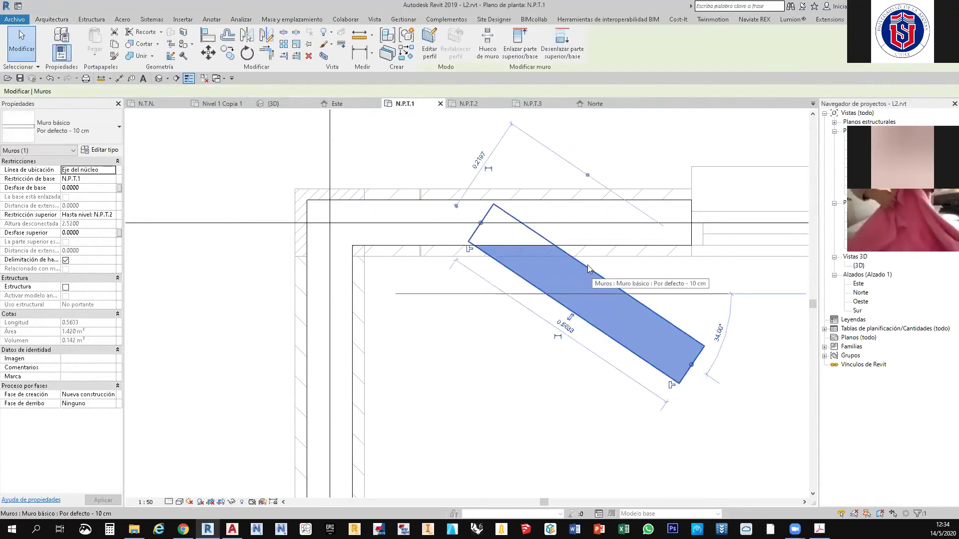
Allow joining at the slanted wall's end on the grid C wall
left_click(470, 249)
left_click(454, 356)
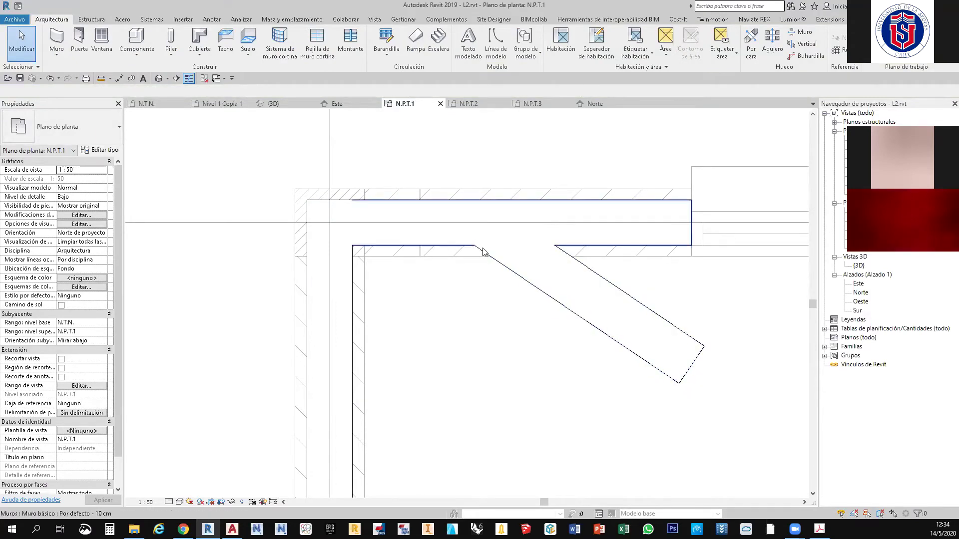
left_click(496, 263)
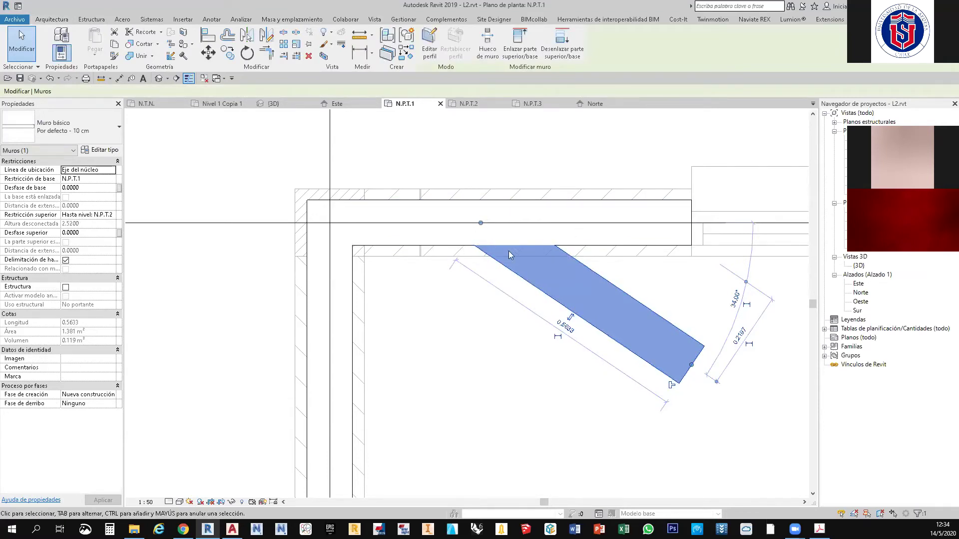
left_click(476, 353)
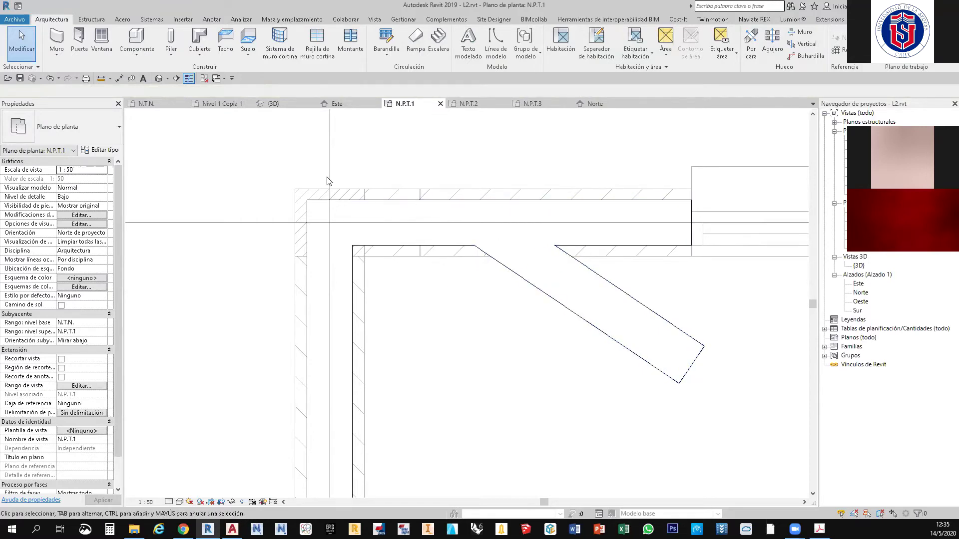
Delete the slanted wall, the grid C wall and the grid 1 wall
left_click(583, 285)
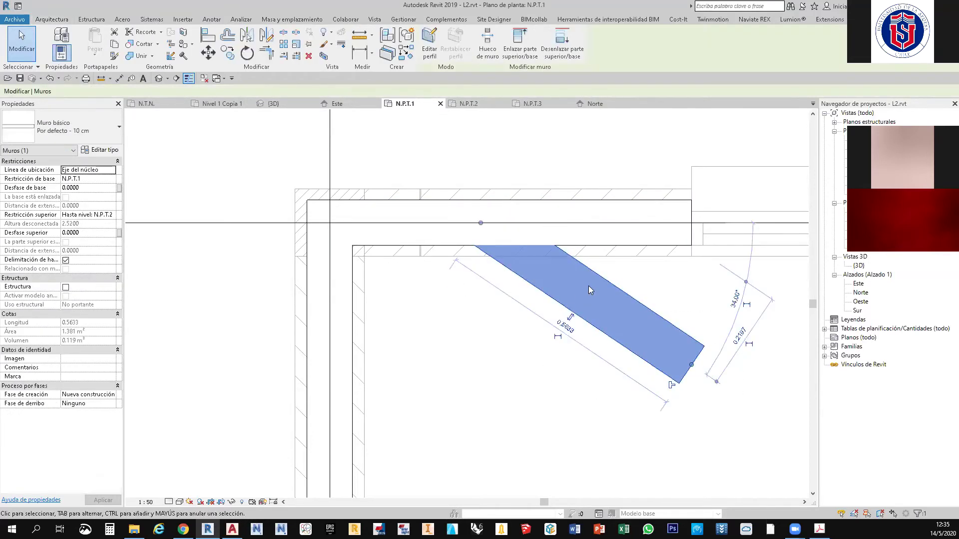
key("Delete")
left_click(619, 242)
key("Delete")
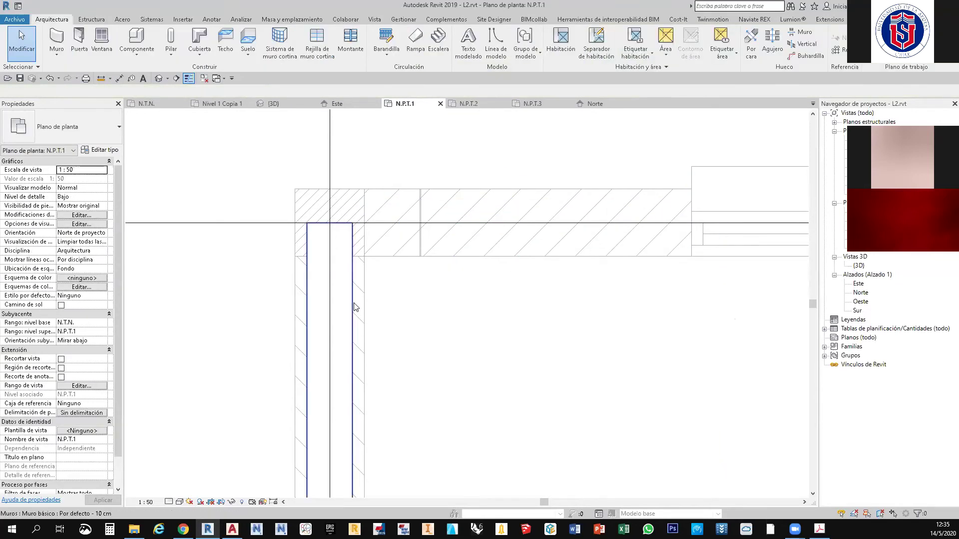
scroll(349, 204, "down", 5)
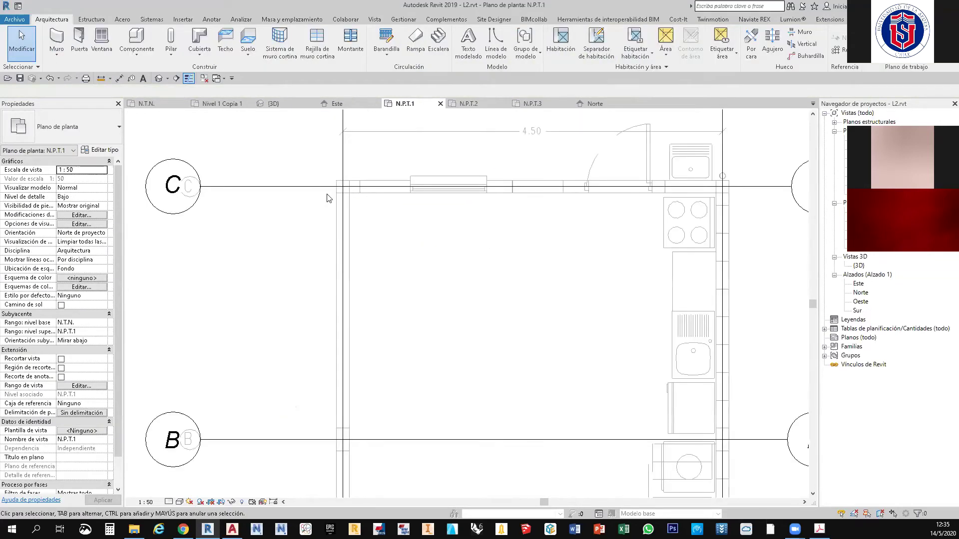
Draw 10 cm walls between the columns along grid 1 from B to C and along grid C from grid 1 to grid 2
scroll(316, 189, "down", 1)
scroll(492, 254, "up", 1)
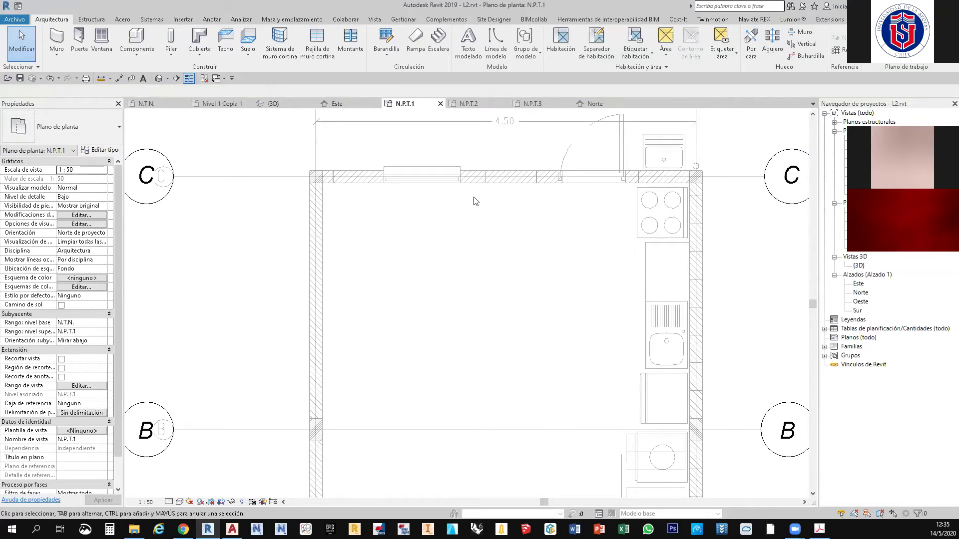
left_click(58, 39)
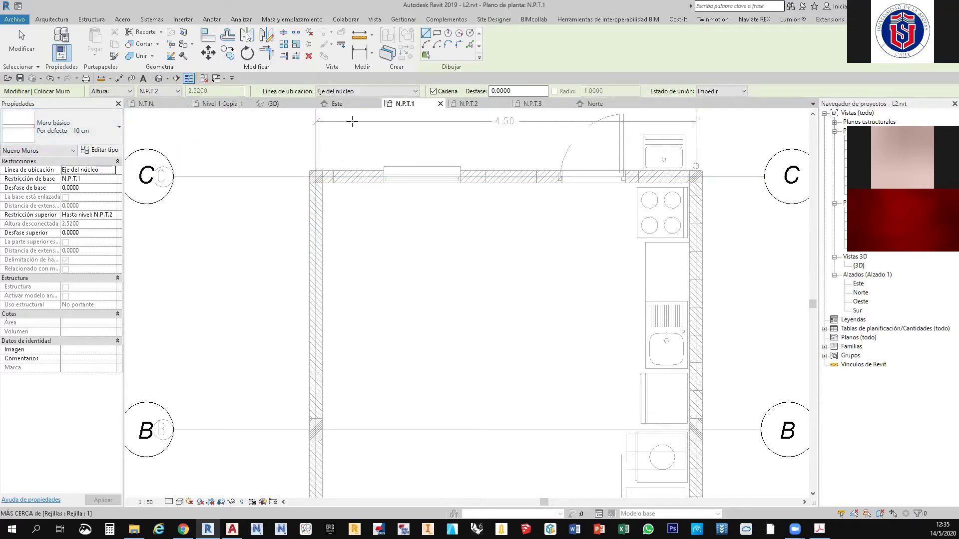
scroll(320, 446, "up", 5)
left_click(320, 407)
scroll(320, 407, "down", 5)
scroll(316, 249, "up", 4)
left_click(317, 270)
left_click(313, 239)
scroll(313, 240, "down", 5)
scroll(670, 252, "up", 5)
left_click(624, 266)
key("Escape")
Draw the two grid 2 walls between the columns, from C to B and from B to A
left_click(507, 246)
left_click(497, 300)
key("Escape")
scroll(477, 222, "down", 4)
left_click(485, 315)
scroll(472, 335, "up", 4)
left_click(472, 335)
key("Escape")
Draw a wall along grid A from grid 2 to grid 1 and close the perimeter with a wall along grid 1 from A to B
left_click(509, 364)
left_click(329, 332)
key("Escape")
left_click(291, 293)
left_click(343, 229)
key("Escape")
key("Escape")
Align the end of the grid 1 wall with the column face in the imported plan
scroll(344, 230, "up", 3)
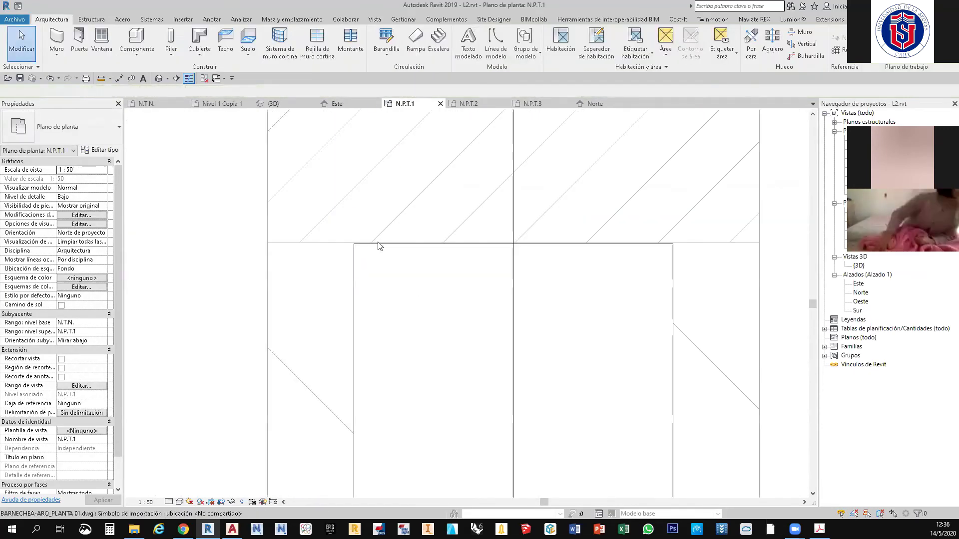
key("a")
key("l")
left_click(372, 273)
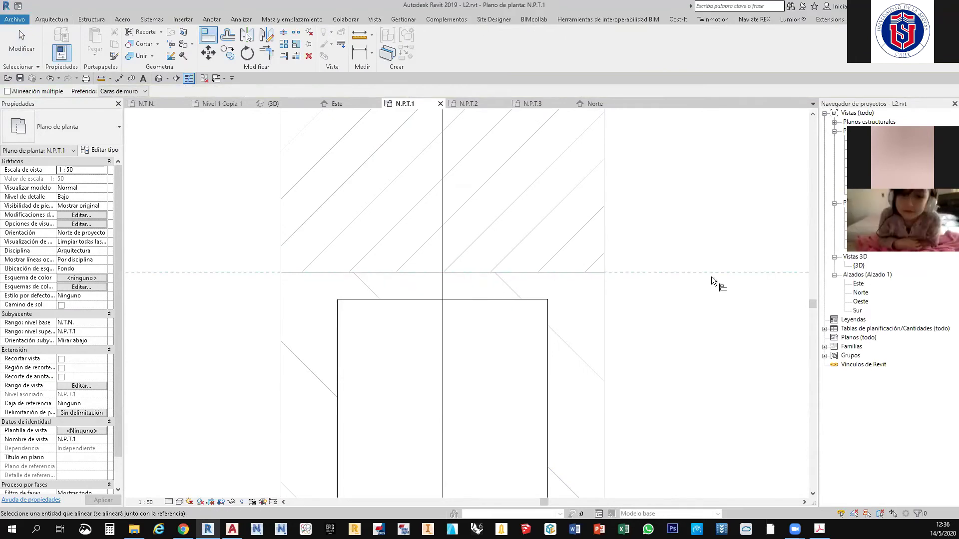
left_click(407, 300)
scroll(429, 279, "down", 2)
middle_click_drag(440, 275, 336, 238)
scroll(427, 271, "down", 2)
scroll(352, 237, "down", 3)
key("Escape")
scroll(325, 169, "down", 1)
scroll(330, 218, "down", 3)
left_click(833, 203)
middle_click_drag(327, 117, 382, 187)
scroll(378, 174, "up", 3)
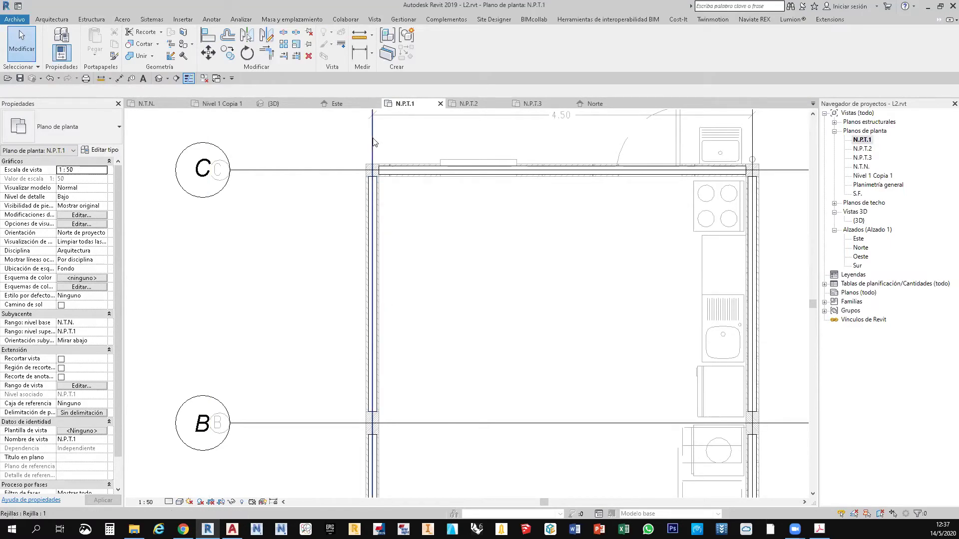
scroll(373, 148, "down", 4)
scroll(372, 179, "up", 3)
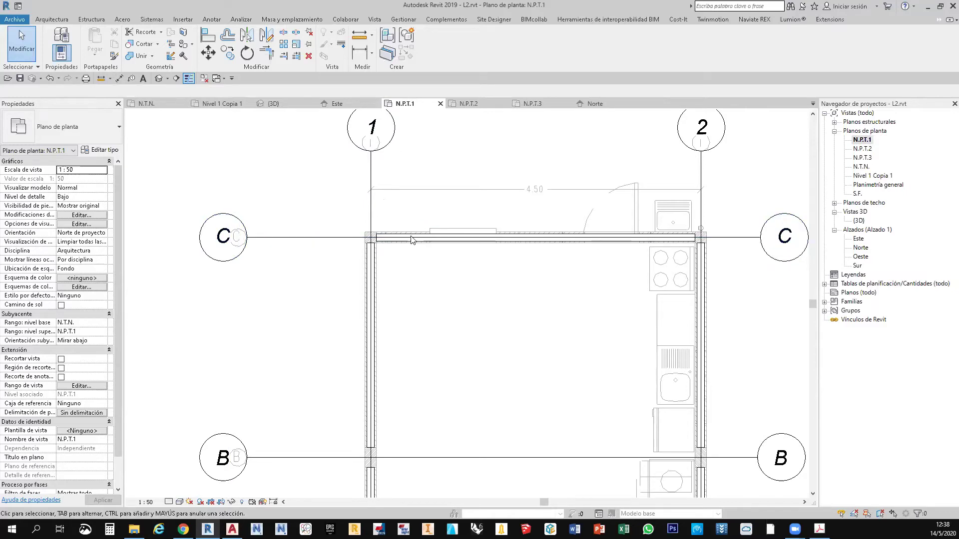
Align the grid C wall's centreline with grid C and lock the alignment
scroll(359, 195, "up", 2)
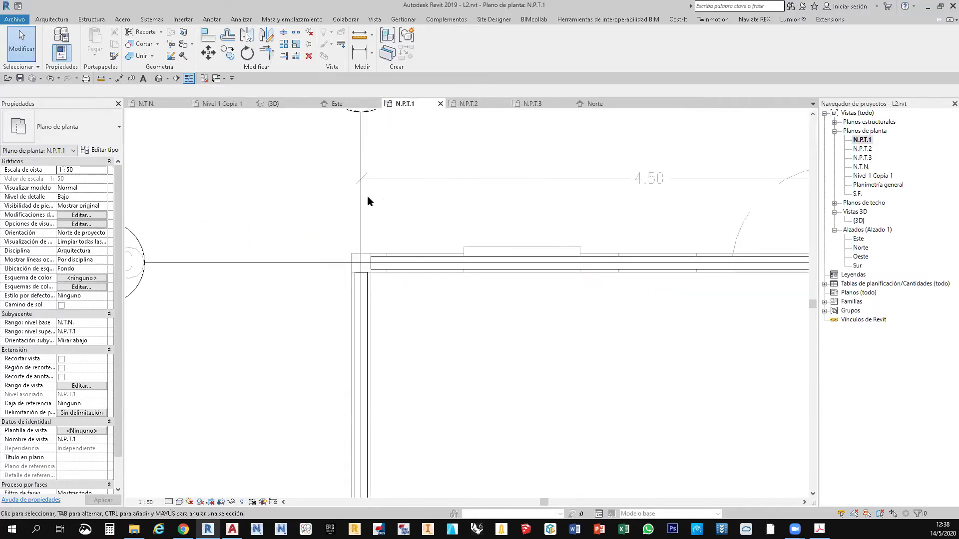
left_click(209, 35)
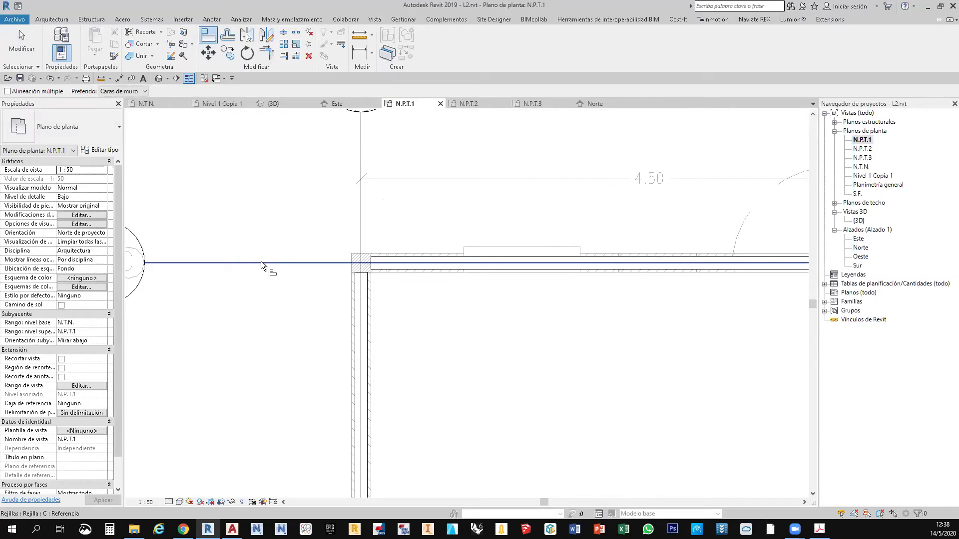
scroll(279, 262, "down", 2)
left_click(282, 260)
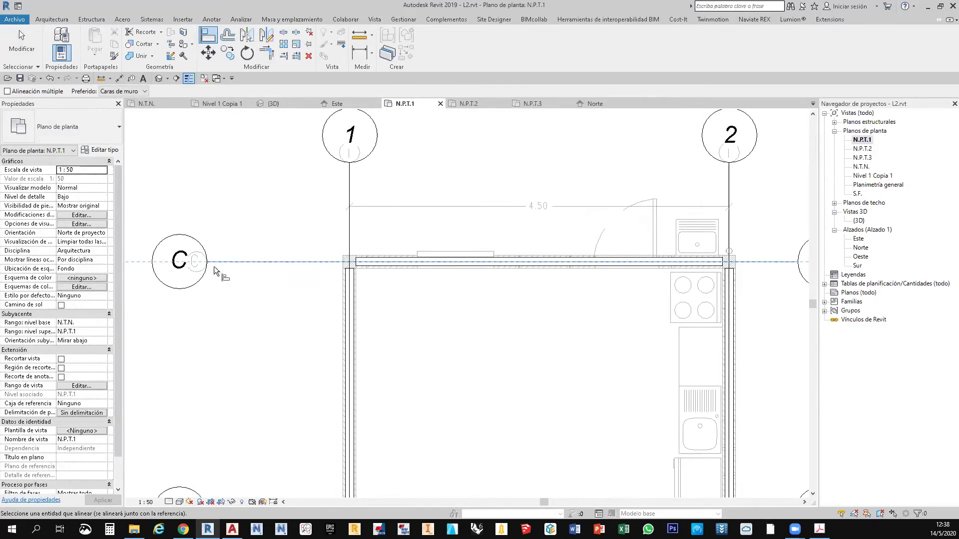
scroll(432, 287, "up", 2)
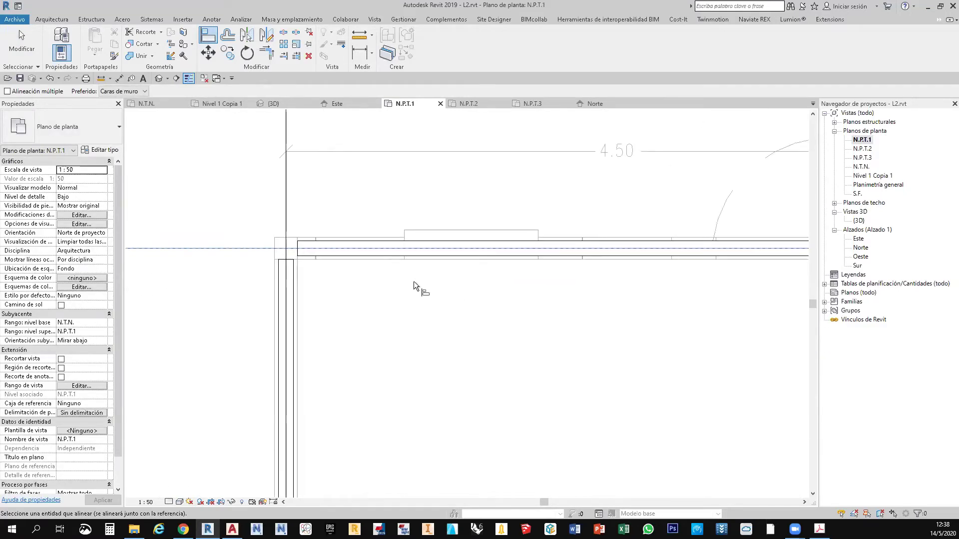
left_click(374, 248)
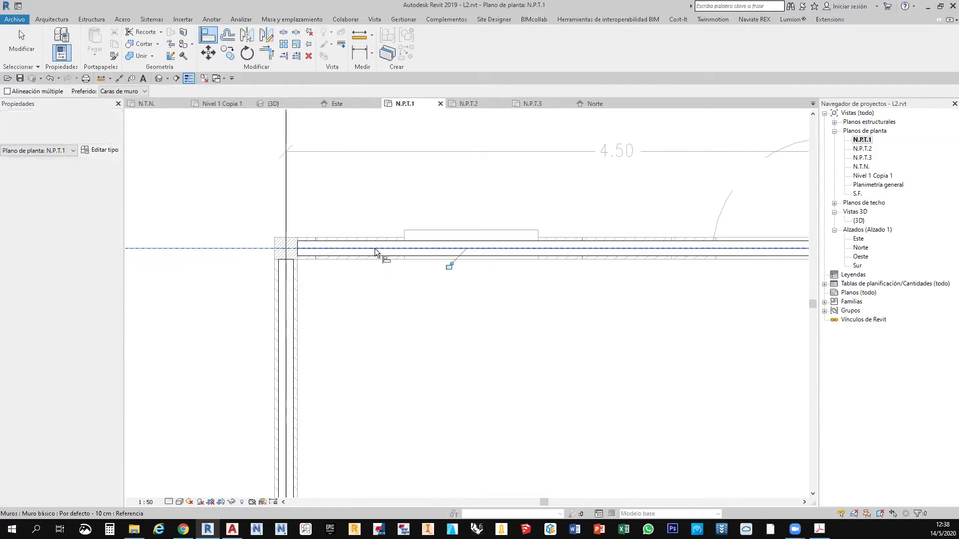
left_click(449, 265)
Align both grid 1 walls with grid 1 using multiple alignment and lock them to the grid
scroll(341, 170, "down", 3)
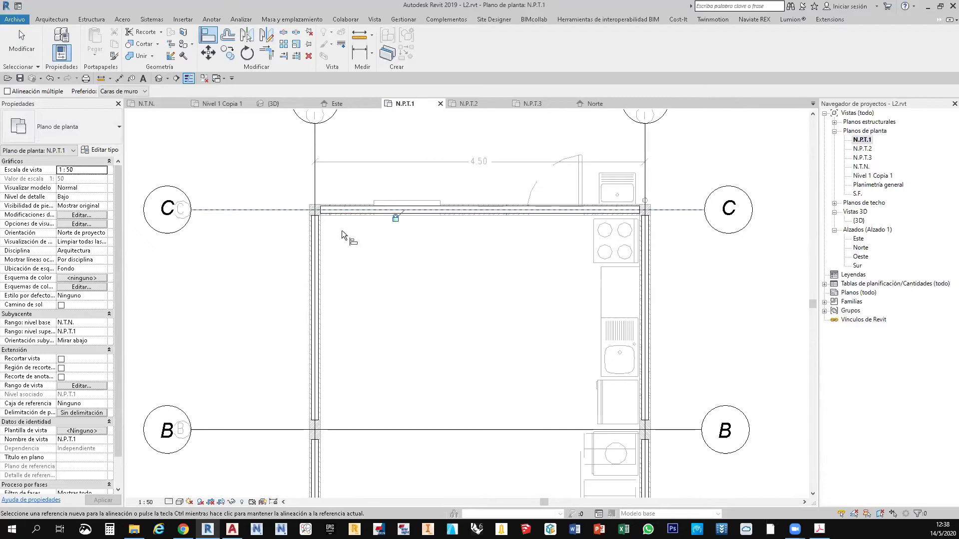
scroll(351, 184, "down", 2)
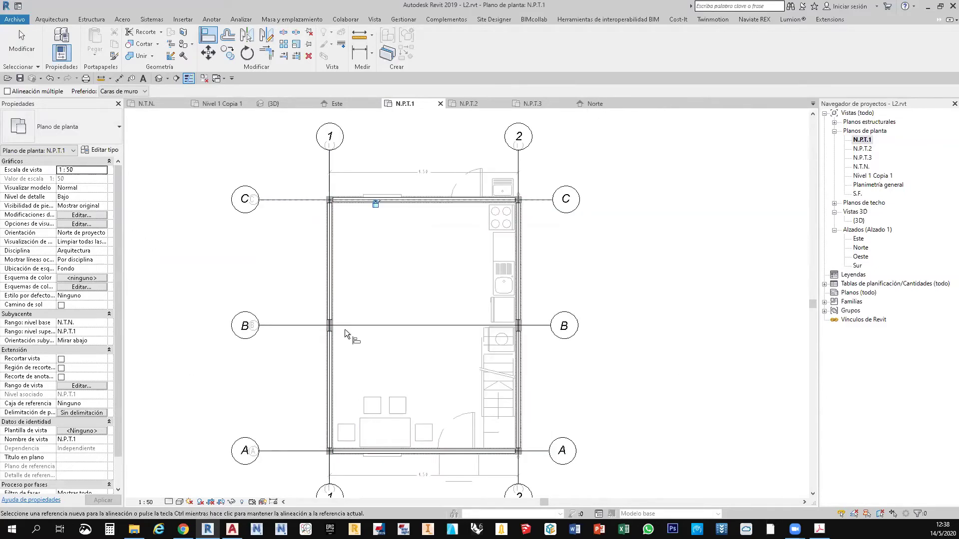
left_click(329, 179)
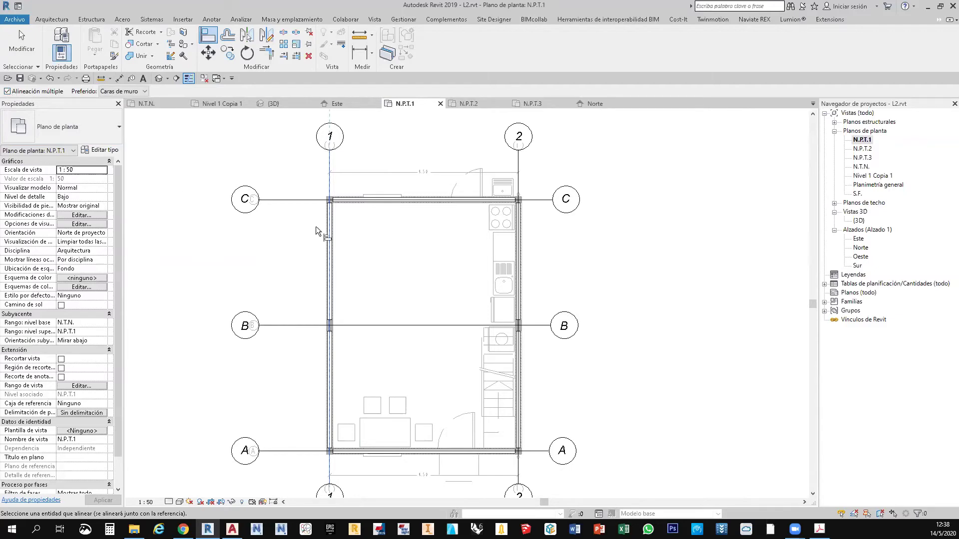
scroll(322, 273, "up", 5)
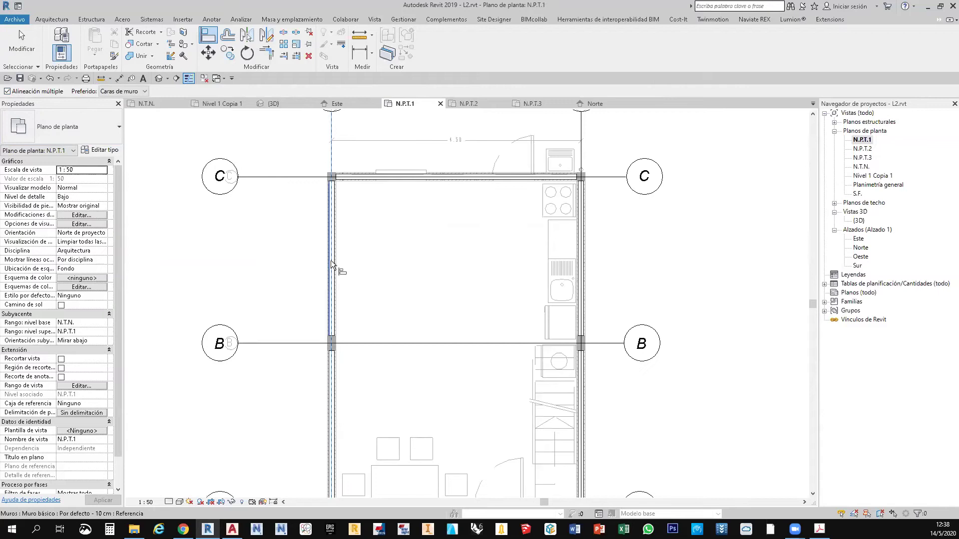
left_click(334, 258)
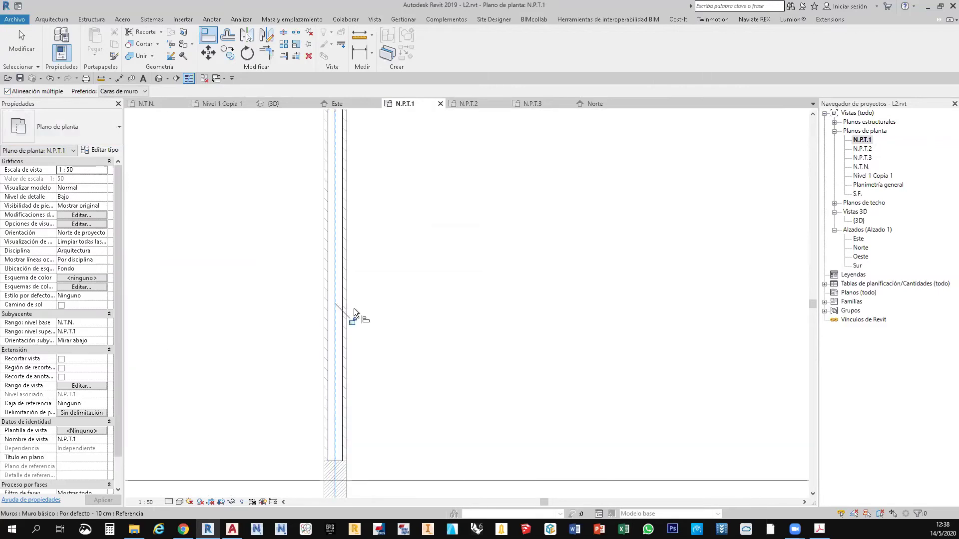
scroll(352, 309, "down", 5)
scroll(351, 310, "up", 5)
left_click(343, 302)
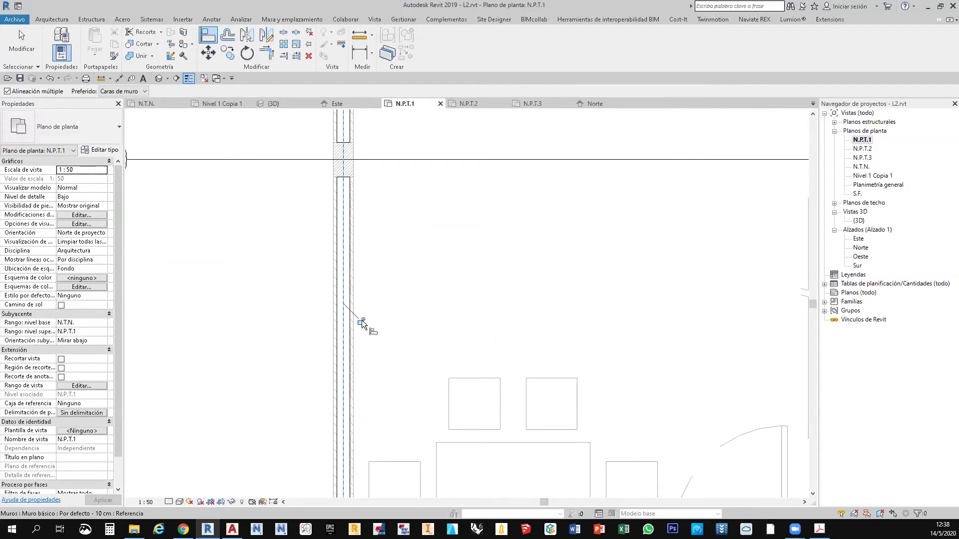
scroll(293, 210, "down", 4)
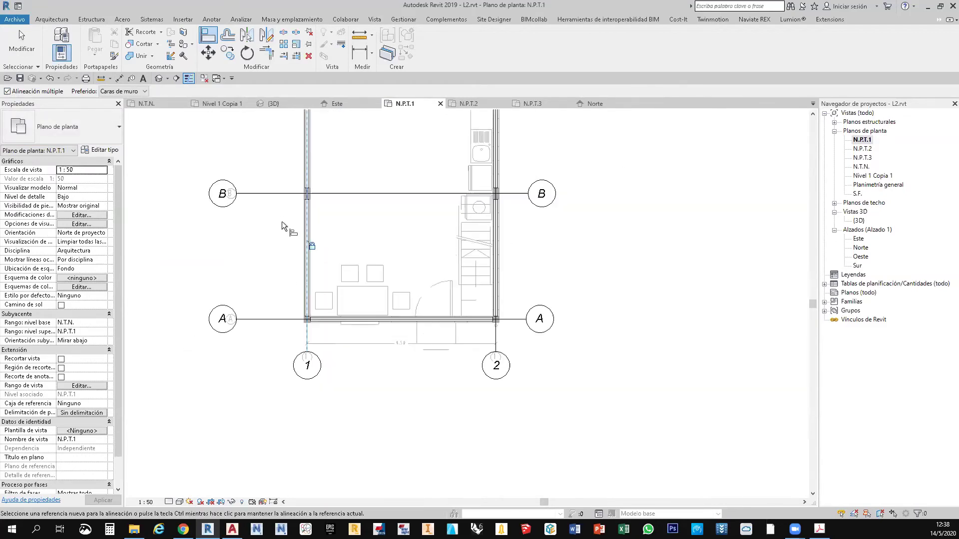
Align the grid A wall with grid A and the grid 2 walls with grid 2, locking them to their grids
scroll(285, 220, "up", 2)
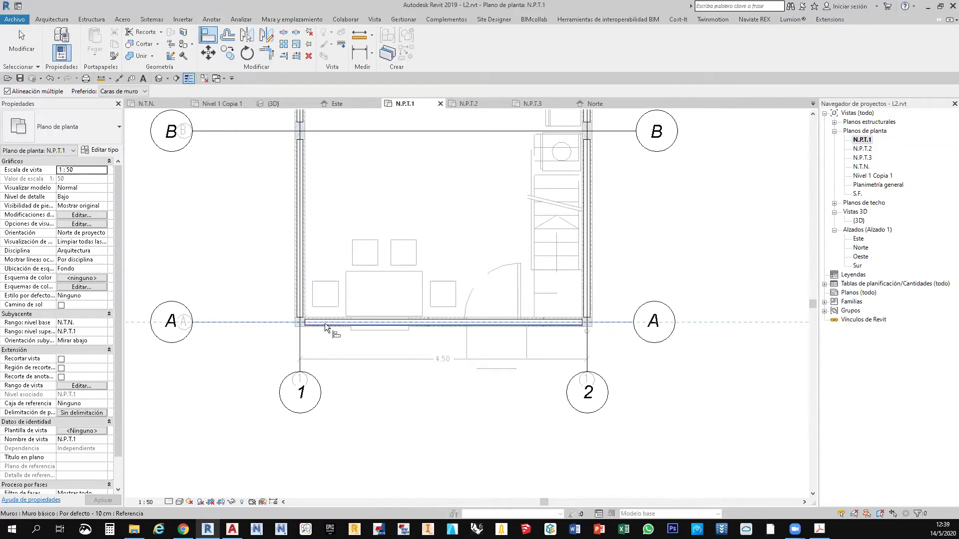
scroll(328, 329, "up", 2)
scroll(483, 298, "down", 3)
scroll(416, 297, "up", 4)
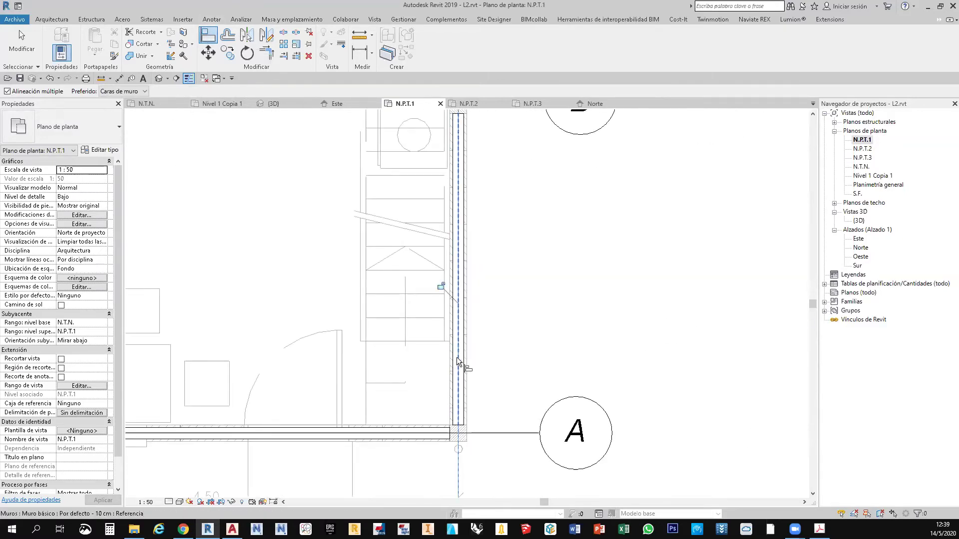
scroll(394, 286, "down", 3)
key("Escape")
scroll(266, 247, "down", 2)
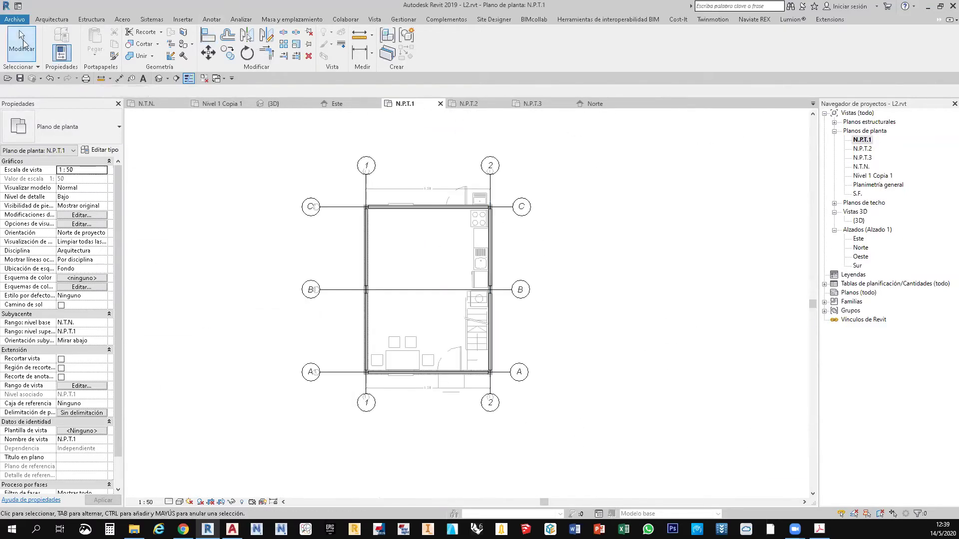
Move grid C away from the building to about 8.95 m from grid A to test the lock on its wall
scroll(427, 162, "up", 2)
scroll(346, 235, "down", 1)
scroll(480, 220, "up", 1)
scroll(477, 282, "down", 2)
scroll(336, 288, "up", 1)
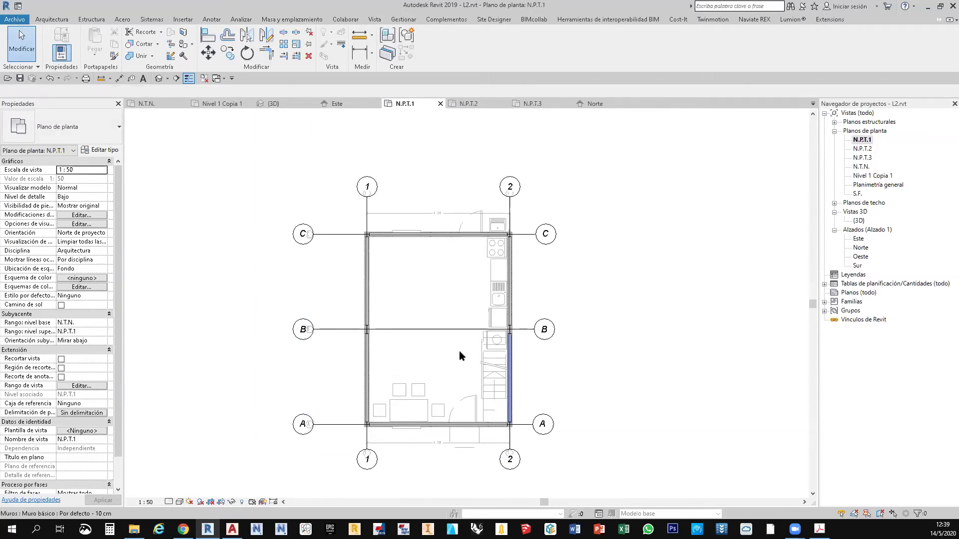
left_click(336, 236)
left_click_drag(338, 234, 406, 168)
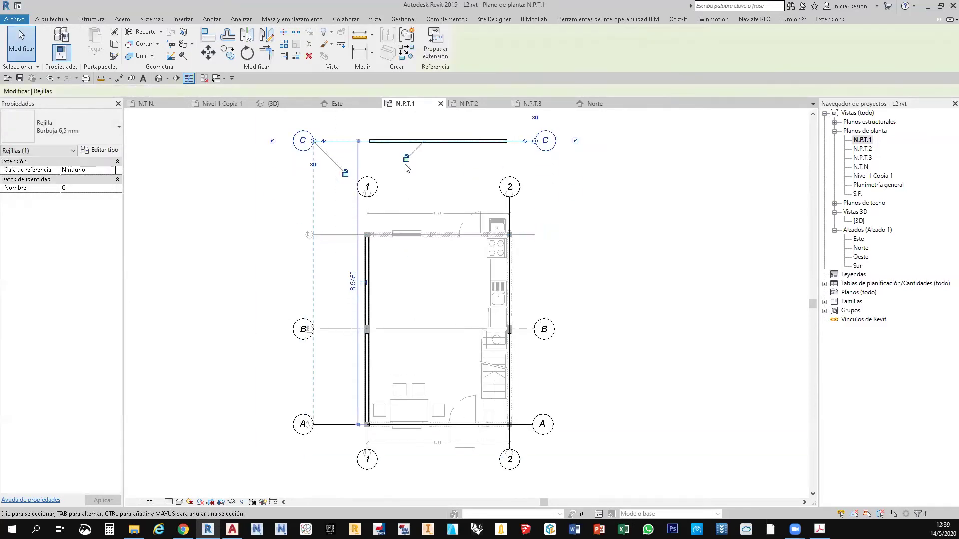
Move grid 1 away from the building to about 5.32 m from grid 2, and undo the moves of grids 1 and C
scroll(364, 250, "up", 3)
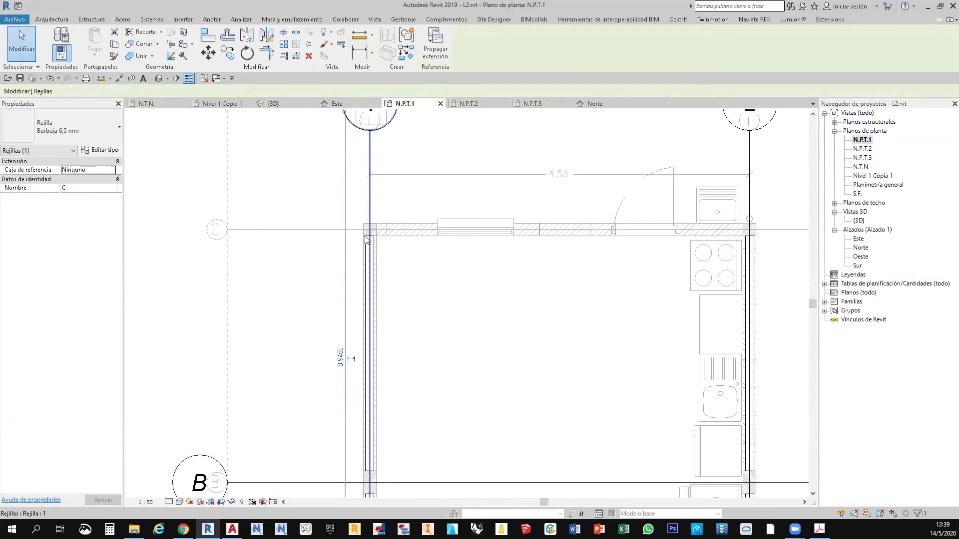
scroll(369, 262, "down", 2)
scroll(372, 264, "up", 3)
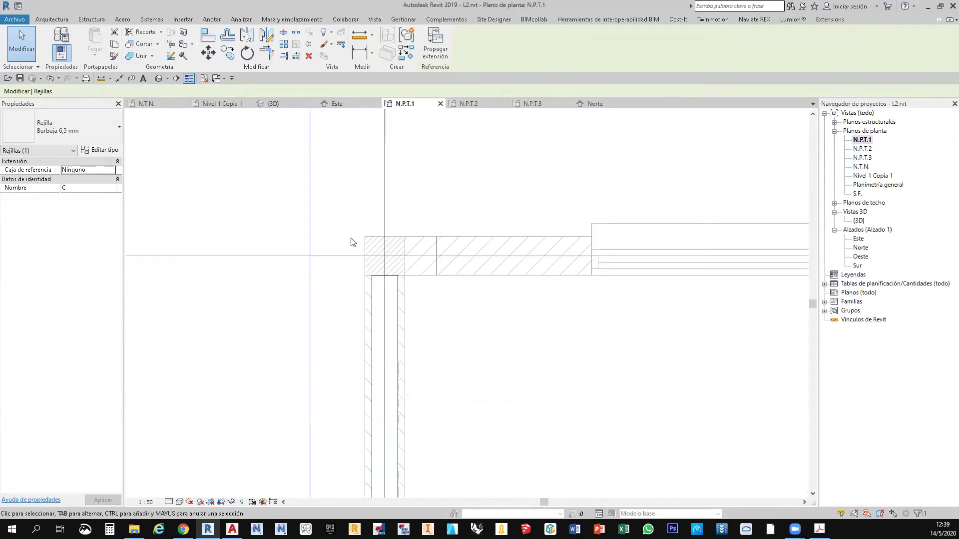
scroll(315, 298, "down", 2)
scroll(387, 289, "down", 1)
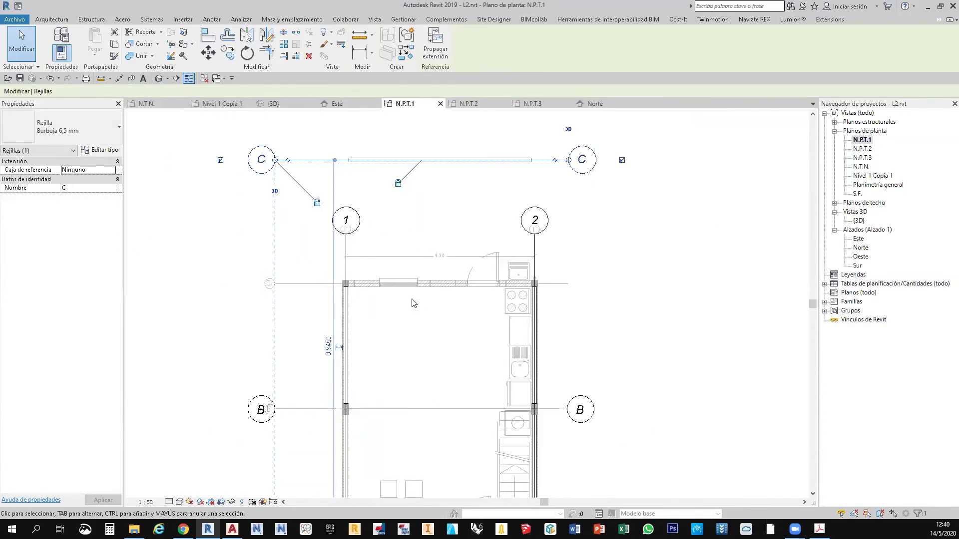
scroll(385, 317, "down", 1)
left_click(343, 361)
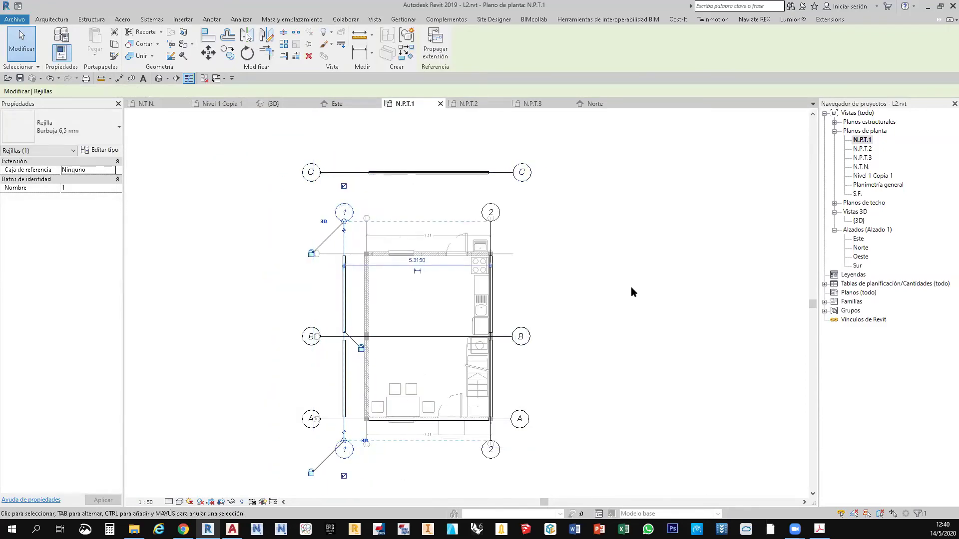
key("ctrl+z")
key("ctrl+z")
scroll(402, 319, "up", 3)
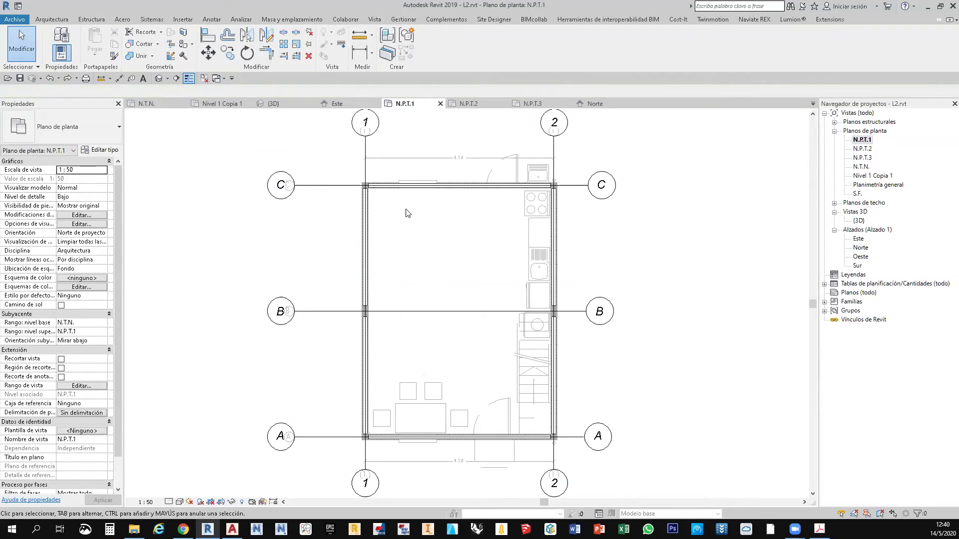
scroll(300, 183, "up", 1)
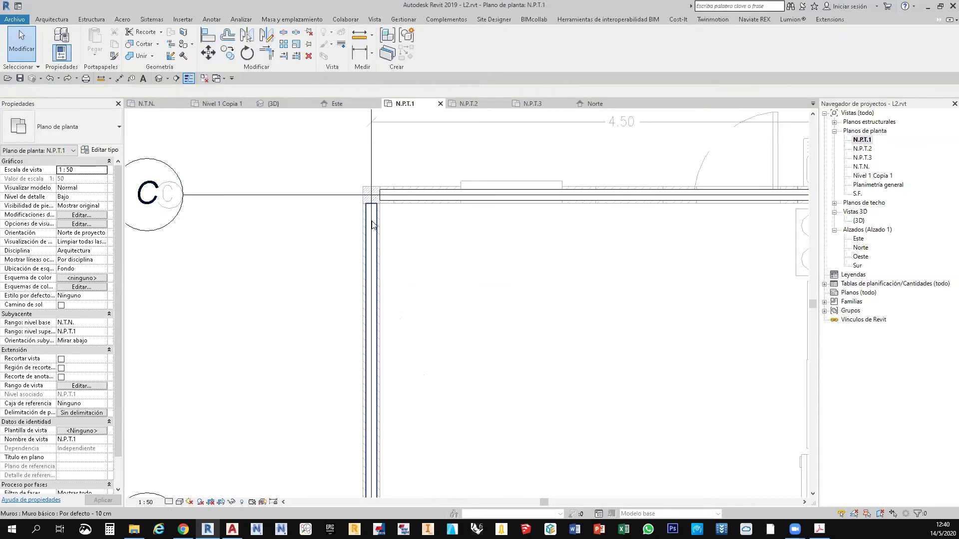
key("a")
key("l")
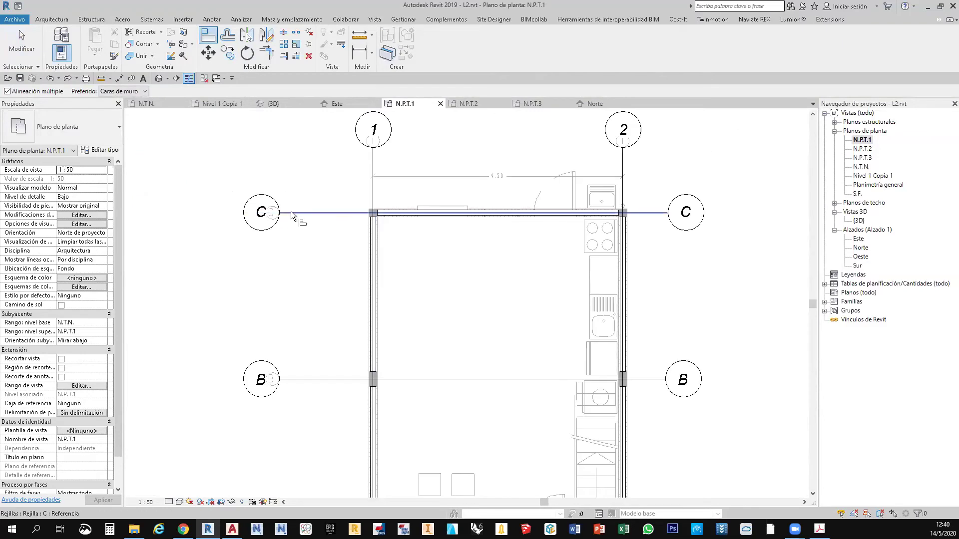
left_click(305, 211)
scroll(424, 234, "up", 2)
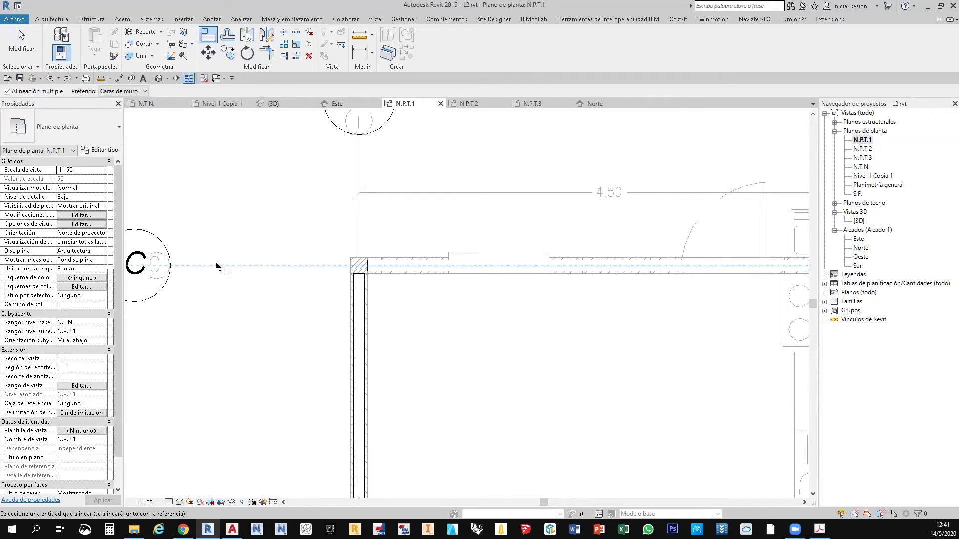
scroll(383, 261, "up", 2)
scroll(377, 265, "up", 2)
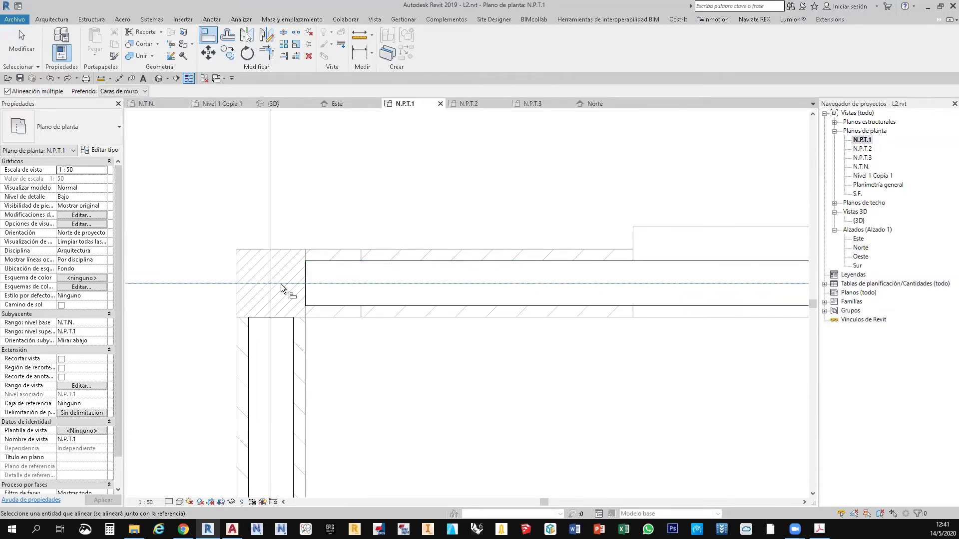
scroll(379, 261, "down", 4)
key("Escape")
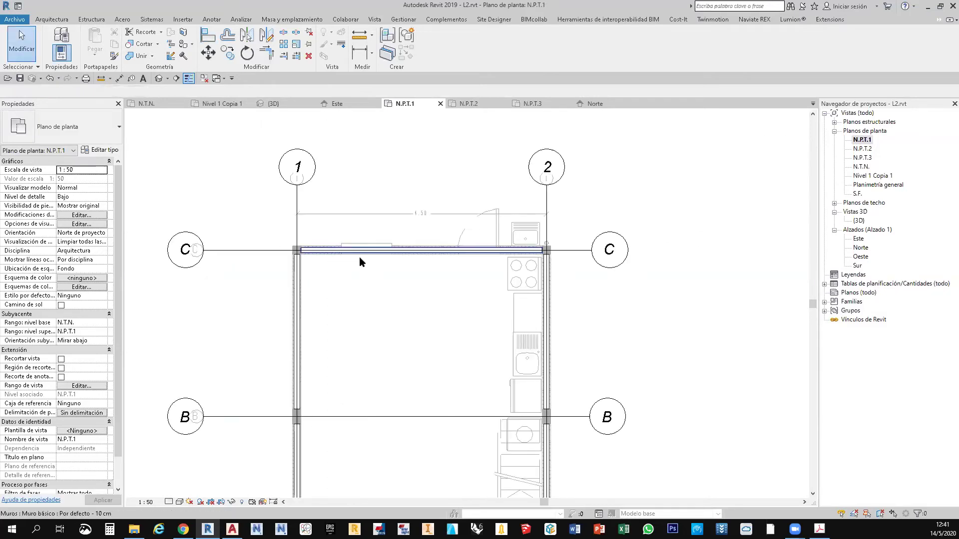
Try moving the grid C wall off its grid, and realign the wall's centreline with grid C
scroll(302, 251, "up", 2)
left_click(330, 259)
left_click(424, 275)
left_click_drag(488, 259, 488, 201)
key("Escape")
key("a")
key("l")
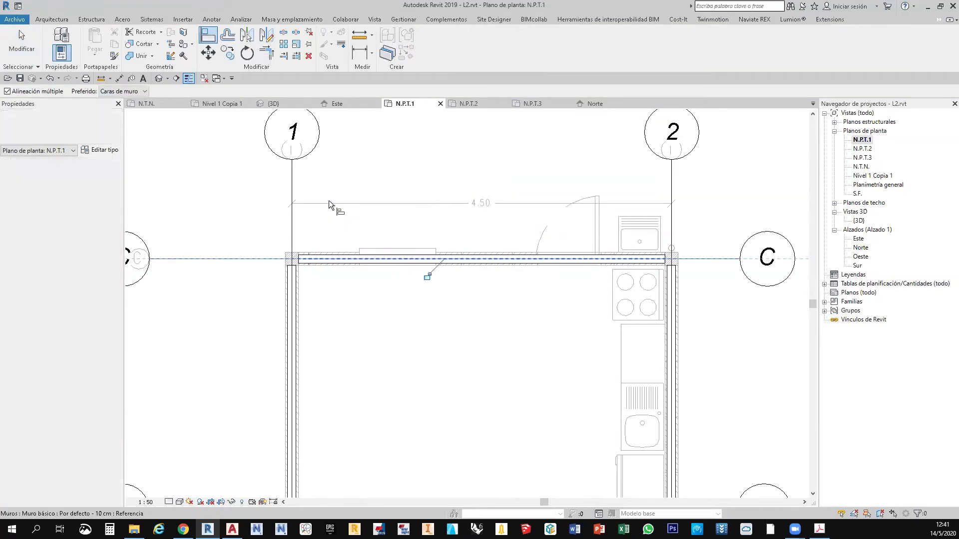
left_click(328, 201)
key("Escape")
key("Escape")
scroll(474, 152, "down", 4)
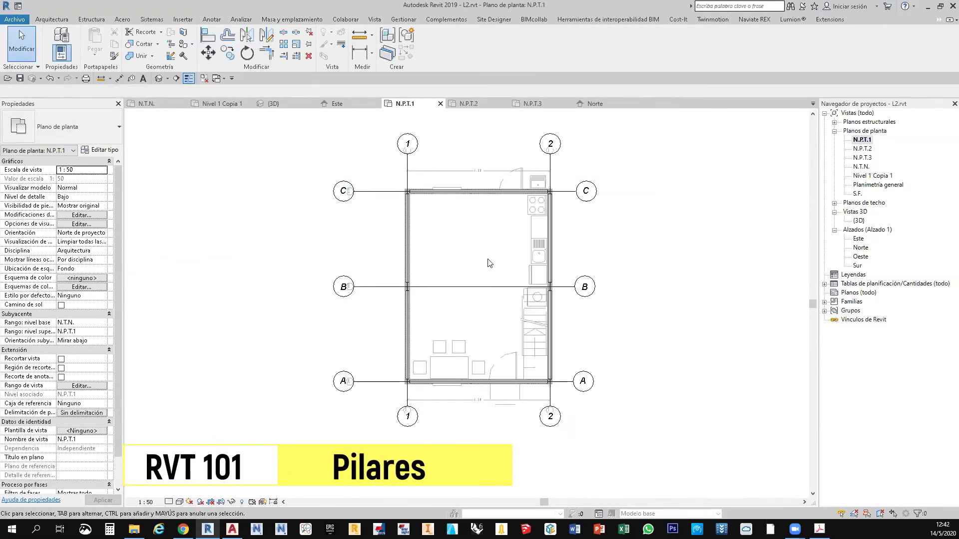
Measure both sides of the corner pillar on the imported plan where grids C and 1 cross
scroll(488, 259, "up", 1)
scroll(475, 247, "up", 3)
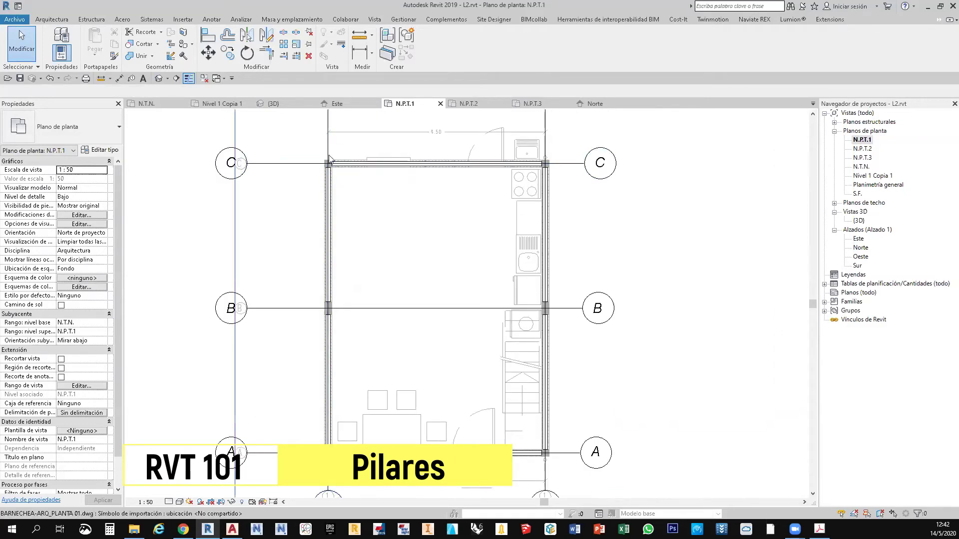
scroll(319, 162, "up", 5)
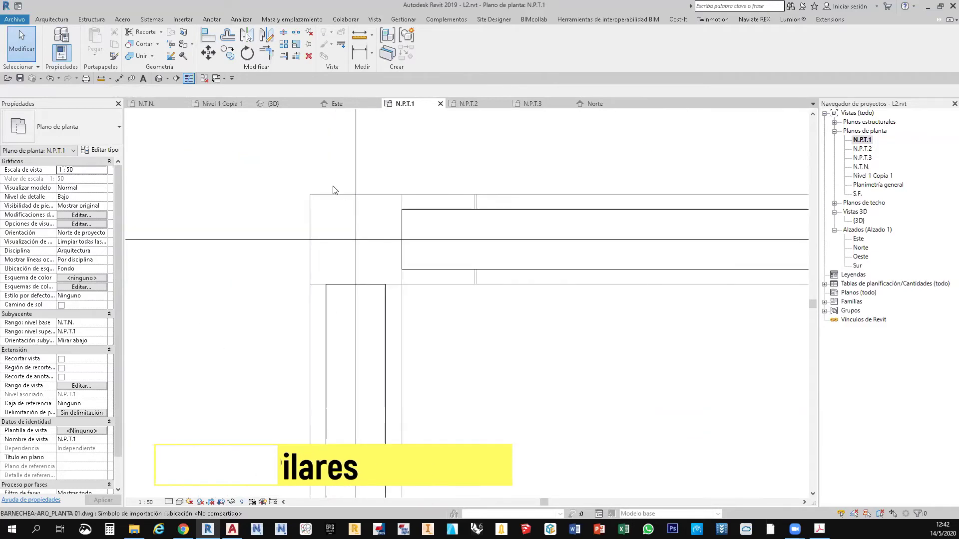
scroll(333, 202, "up", 1)
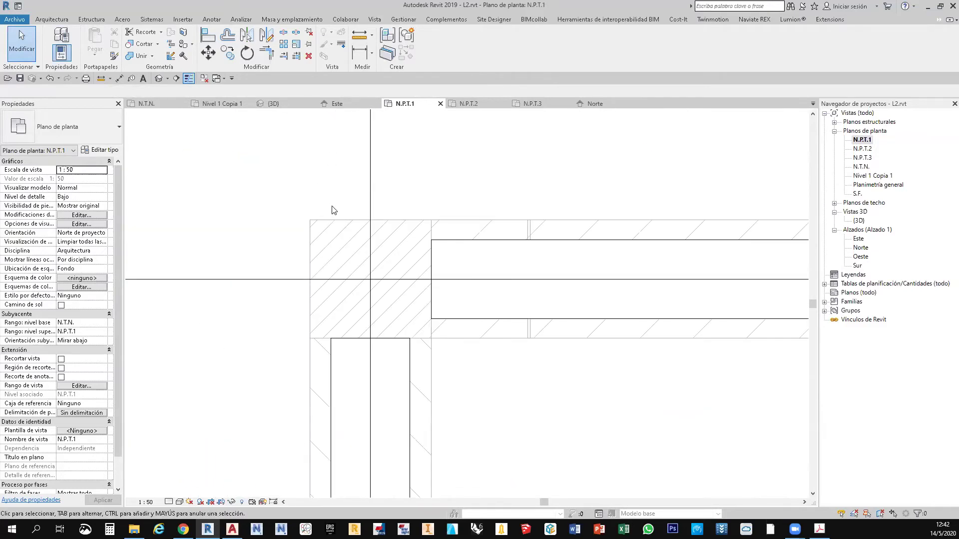
left_click(358, 40)
left_click(310, 220)
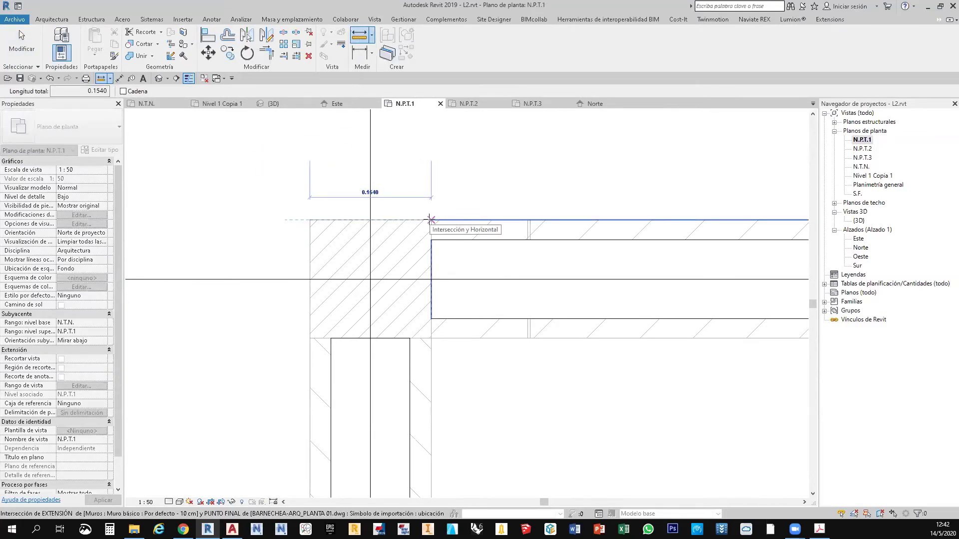
scroll(430, 220, "up", 2)
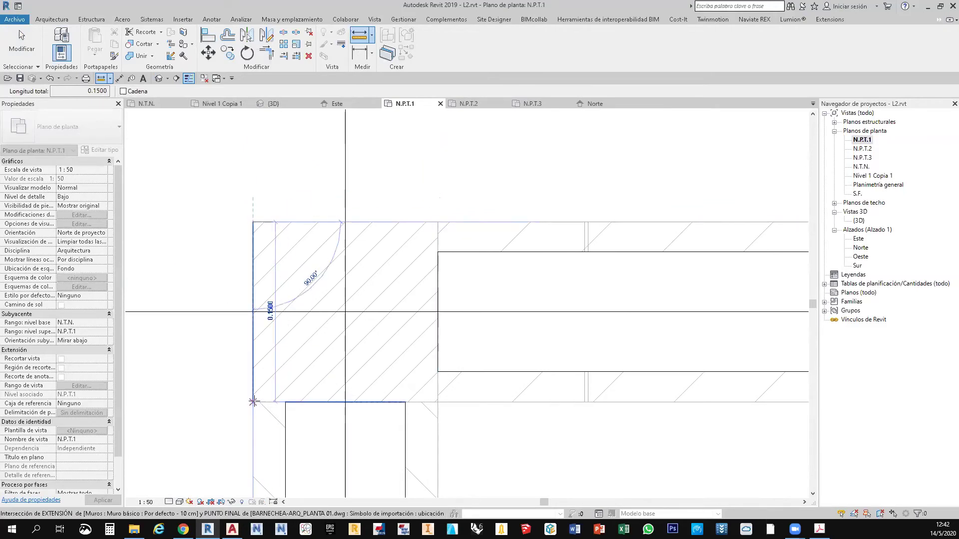
left_click(252, 402)
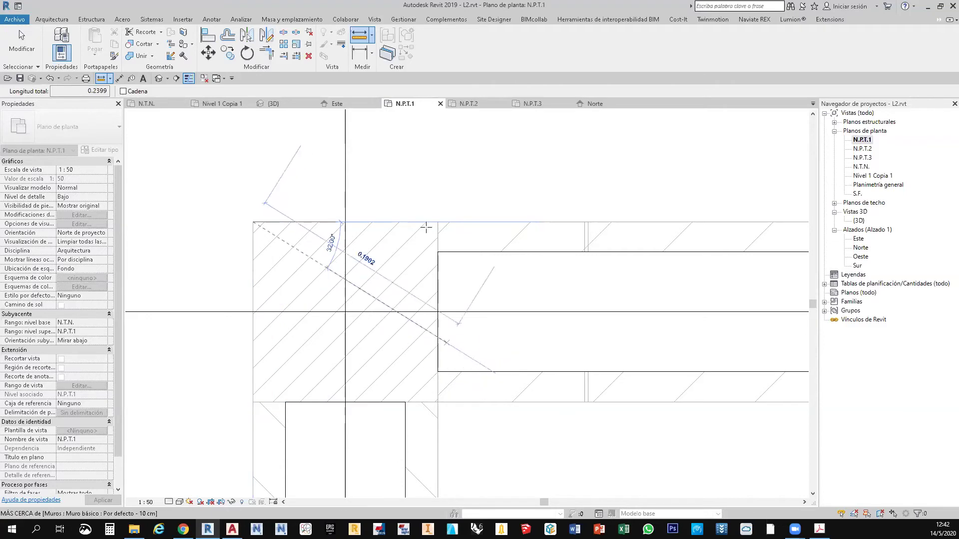
key("Escape")
key("Escape")
Measure the length and width of the intermediate pillar on the imported plan where grids B and 1 cross
scroll(357, 148, "down", 6)
scroll(365, 282, "up", 5)
left_click(359, 36)
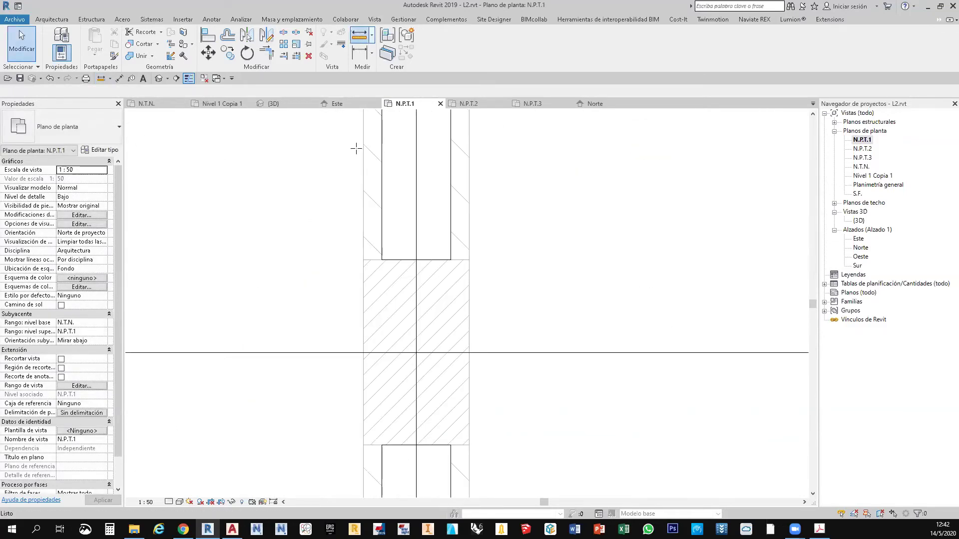
left_click(364, 259)
left_click(363, 445)
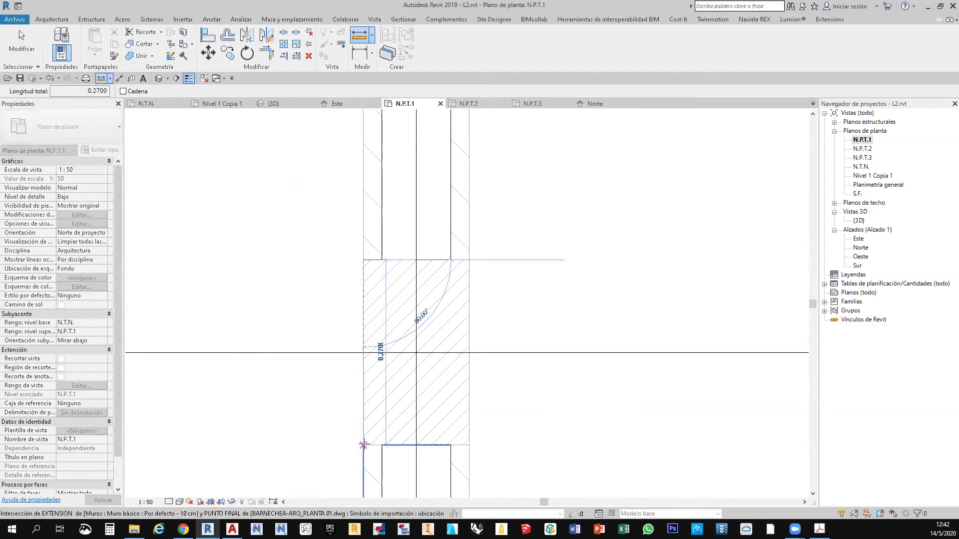
left_click(363, 259)
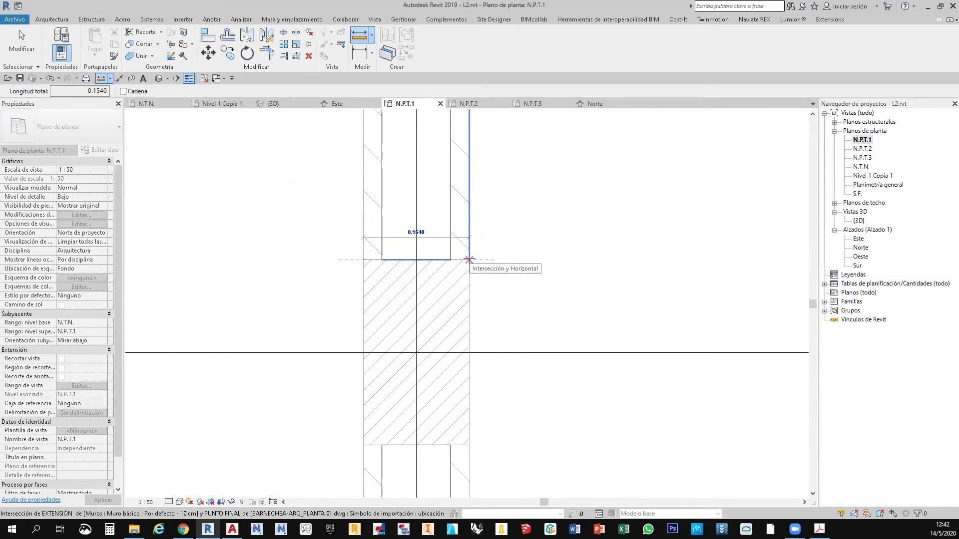
key("Escape")
key("Escape")
scroll(312, 249, "down", 5)
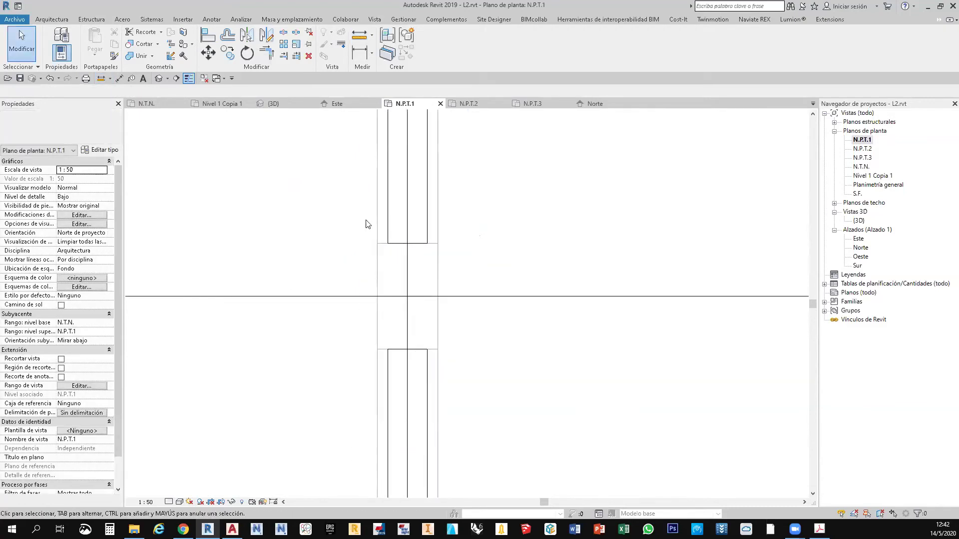
Examine the structural and architectural pillar options offered among the architectural building elements
scroll(314, 249, "down", 2)
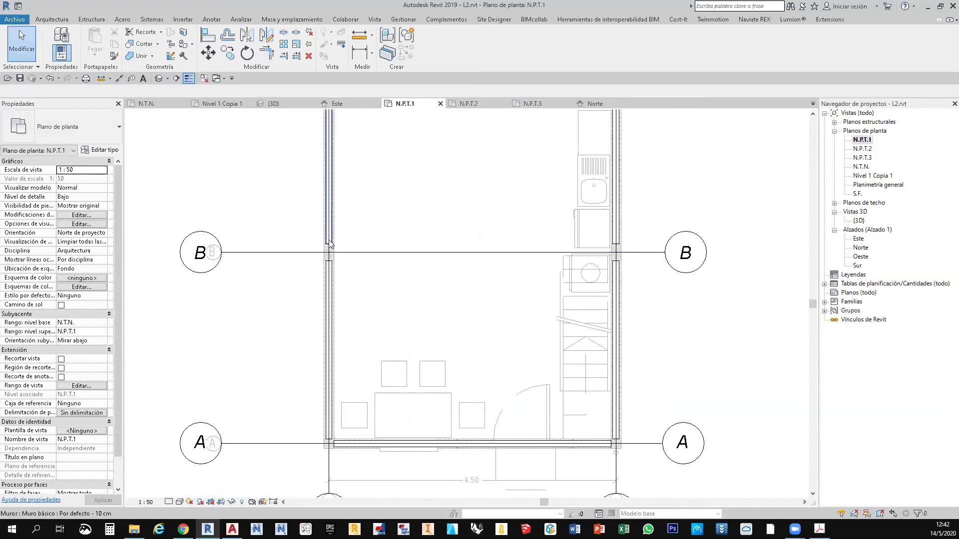
scroll(439, 263, "down", 1)
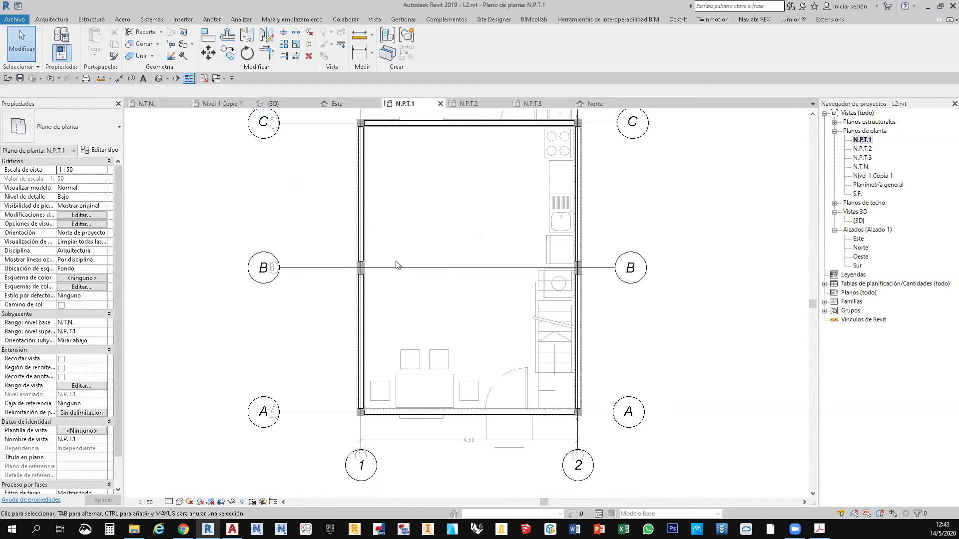
scroll(352, 368, "down", 1)
scroll(446, 231, "up", 1)
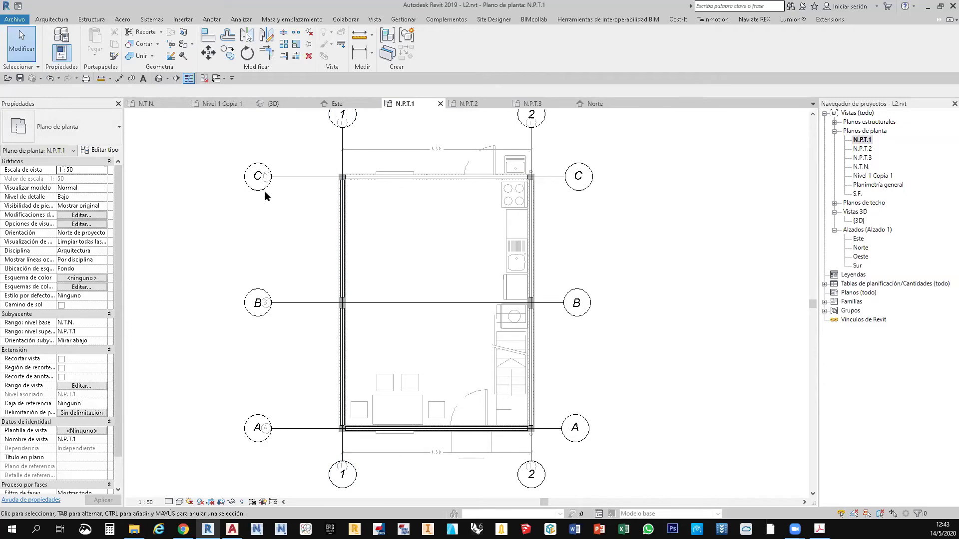
left_click(51, 19)
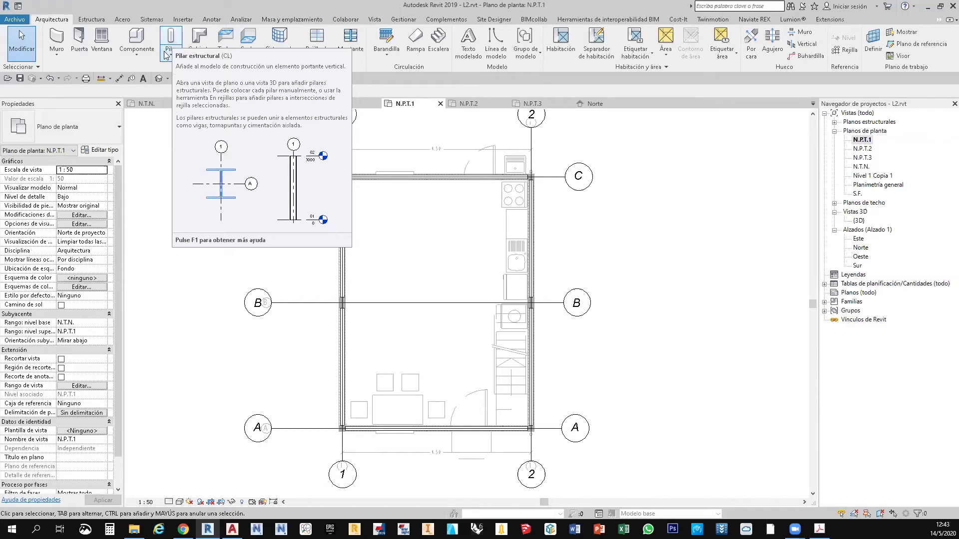
left_click(180, 60)
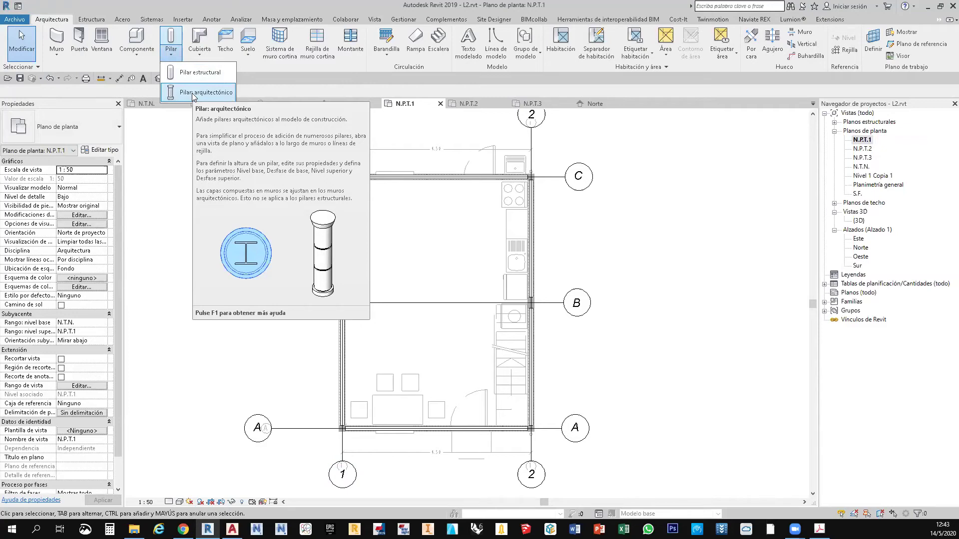
left_click(170, 42)
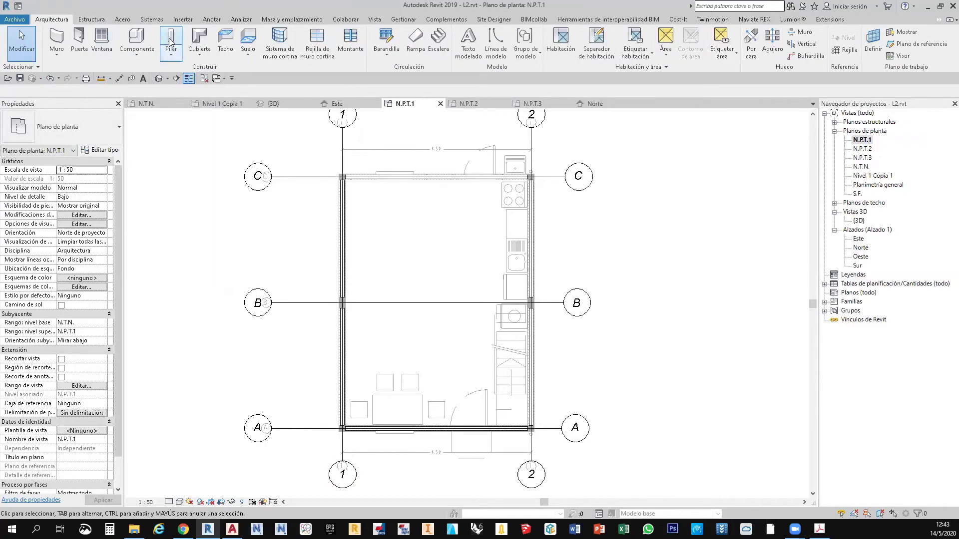
Review the HEB, IPE and rectangular concrete types available for a structural pillar
left_click(91, 19)
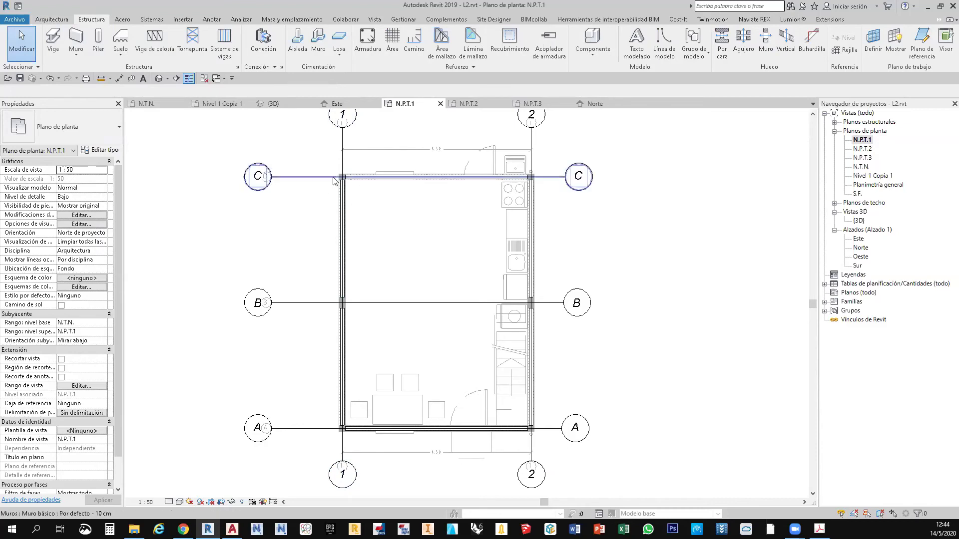
scroll(334, 180, "up", 3)
left_click(98, 40)
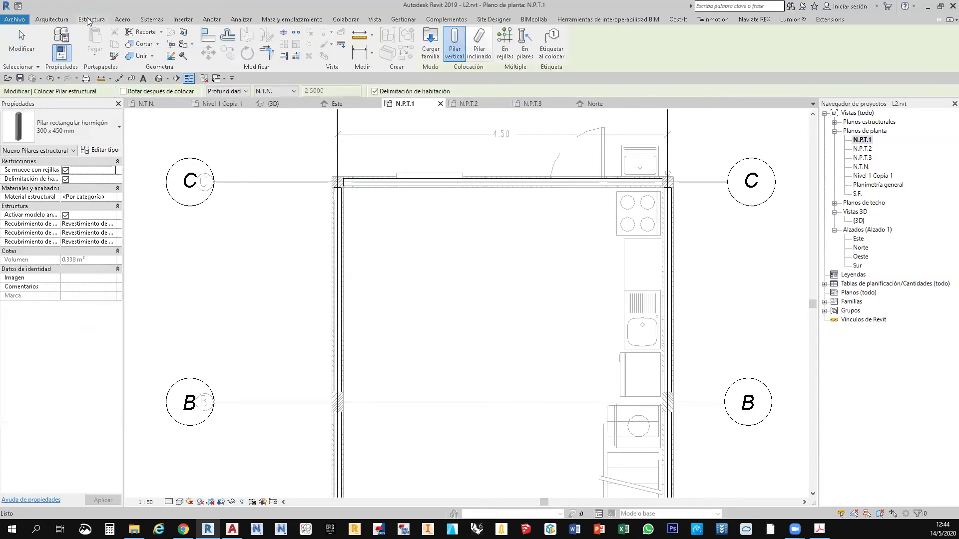
left_click(61, 122)
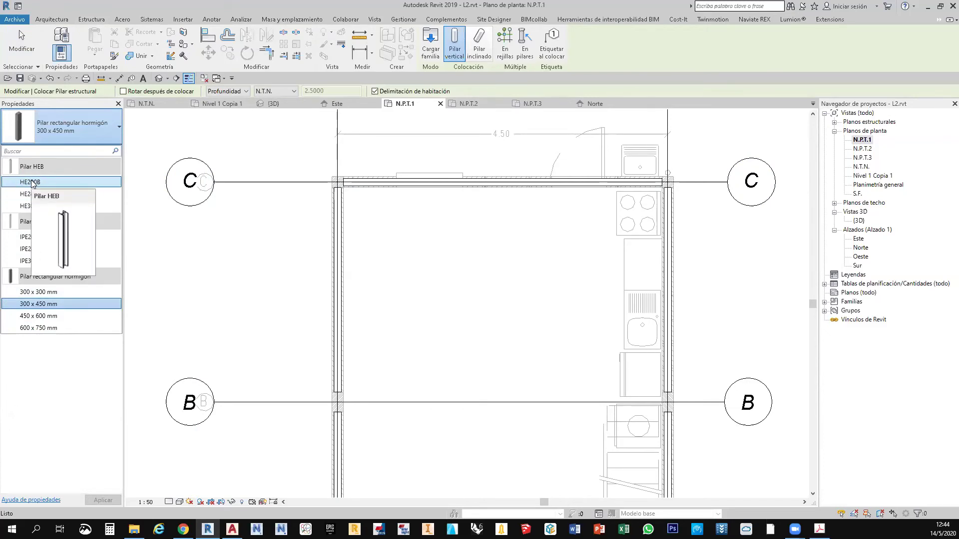
left_click(116, 130)
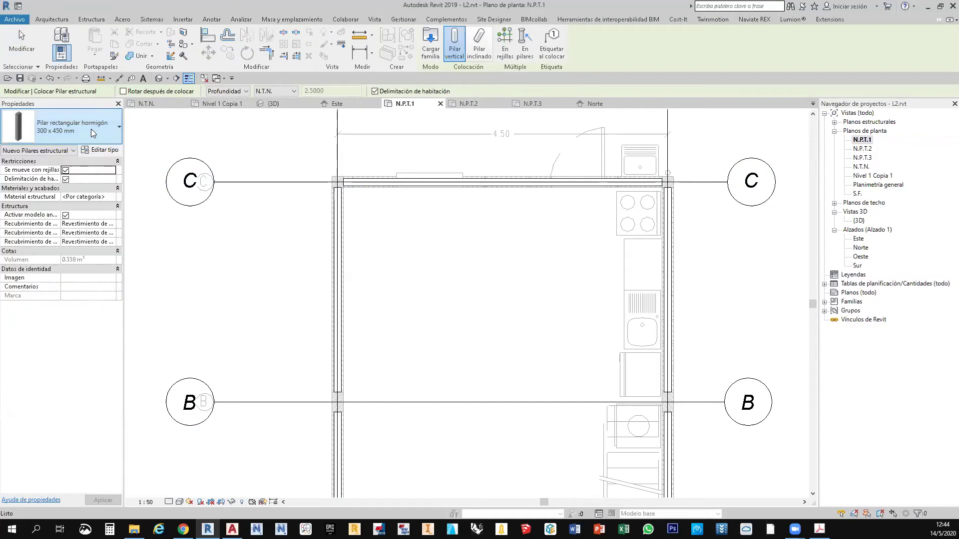
left_click(116, 130)
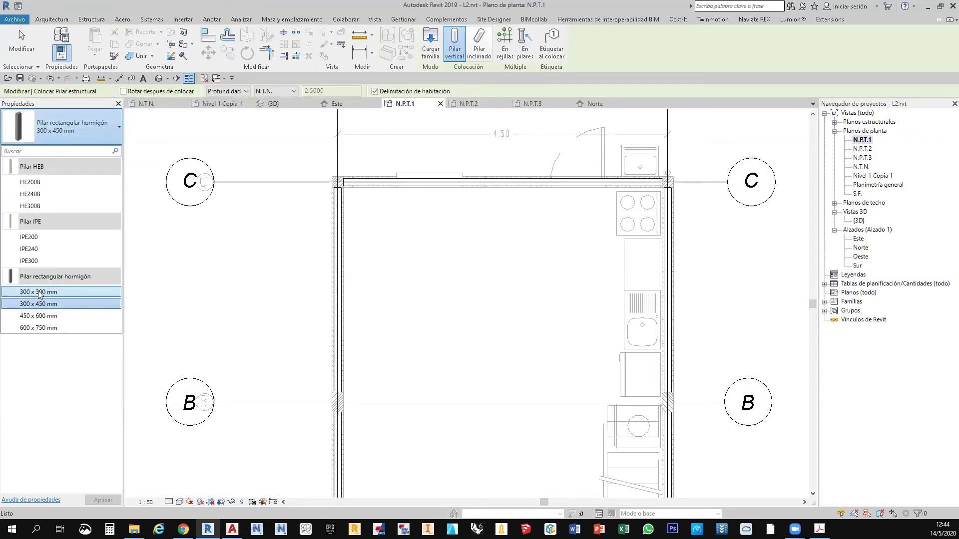
left_click(113, 131)
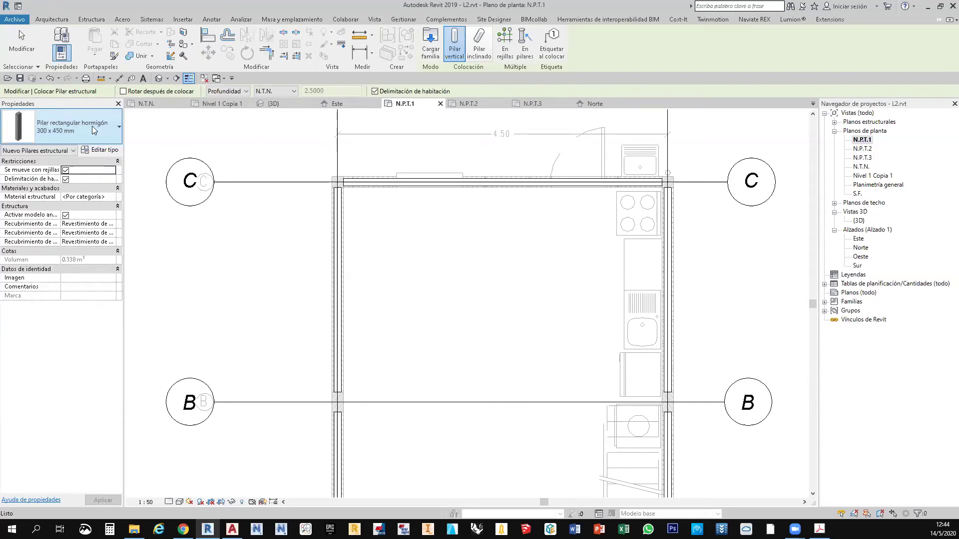
Restart the structural pillar command, begin loading a family and open the Spain metric library folder
left_click(52, 20)
left_click(92, 19)
left_click(98, 41)
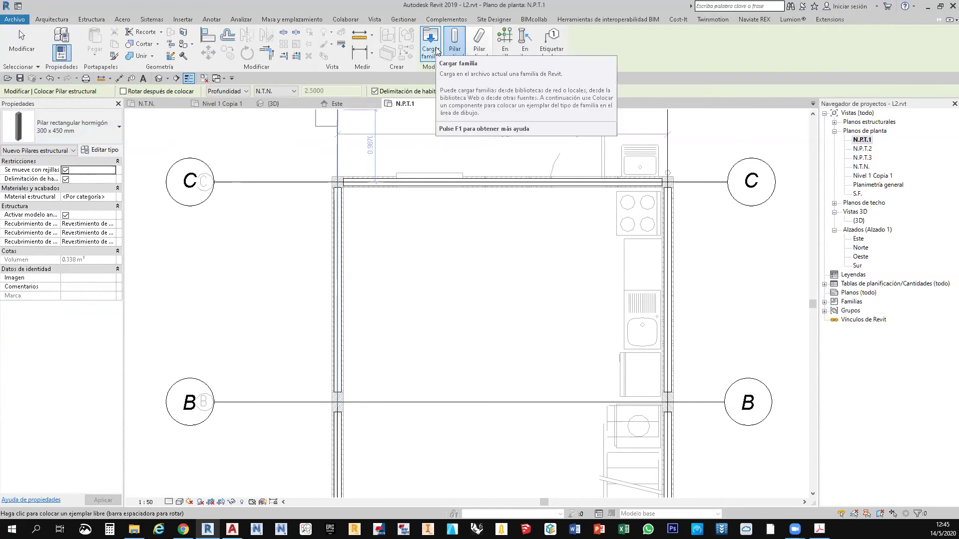
left_click(441, 50)
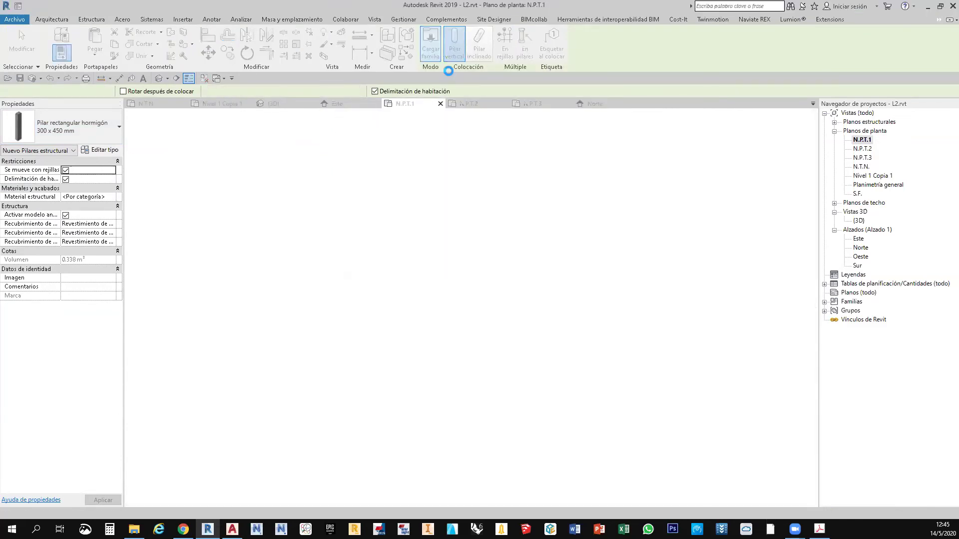
left_click_drag(254, 211, 249, 321)
left_click(227, 285)
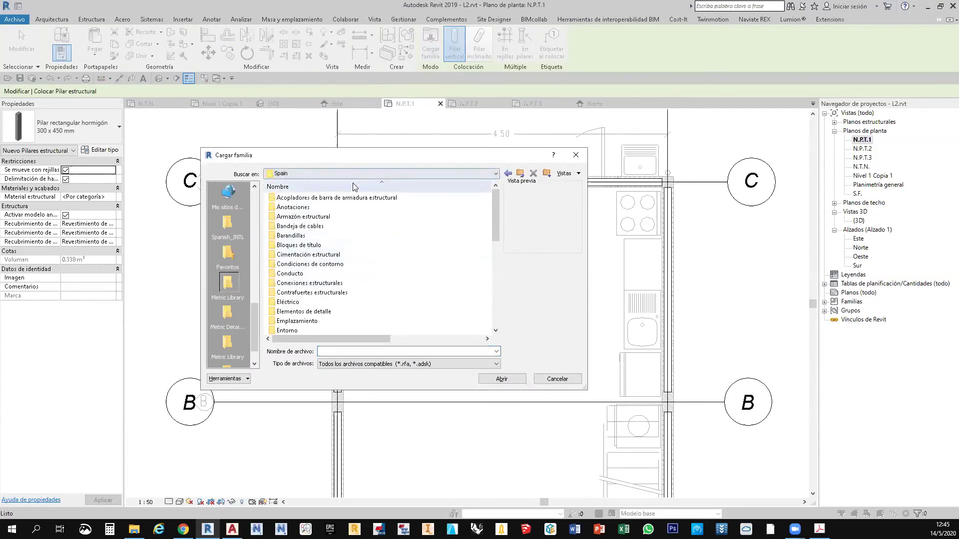
Browse the other library shortcuts, including Spanish_INTL, and return to the Spain metric library
left_click(229, 344)
left_click(232, 320)
left_click_drag(254, 327, 253, 340)
left_click(231, 339)
left_click(228, 312)
left_click(228, 193)
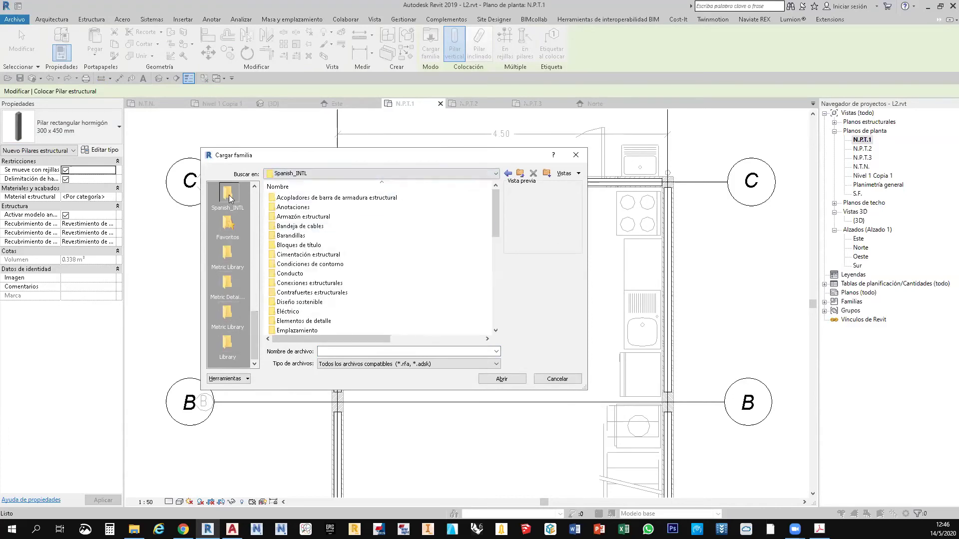
left_click(228, 253)
Look into the US Metric folder under Libraries and go back to the Spain library
left_click(357, 173)
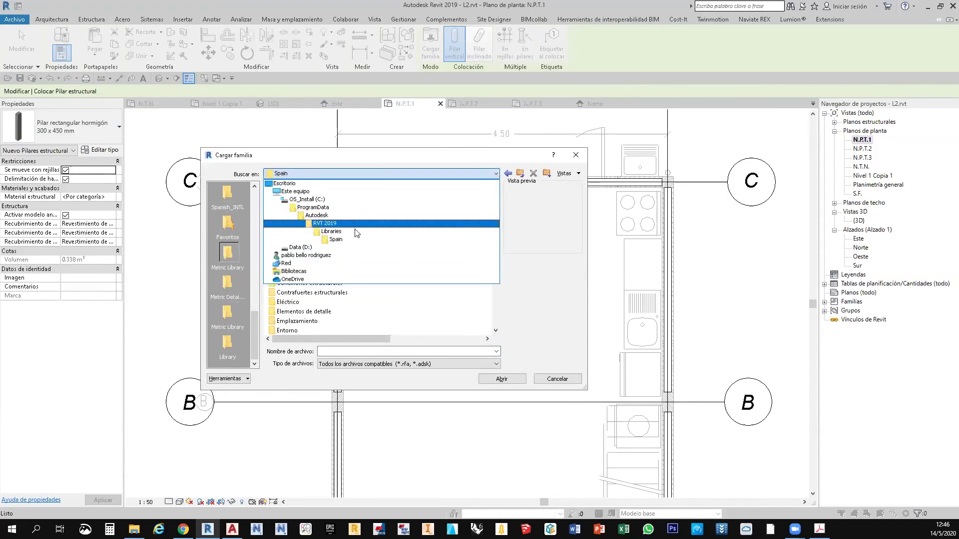
left_click(344, 239)
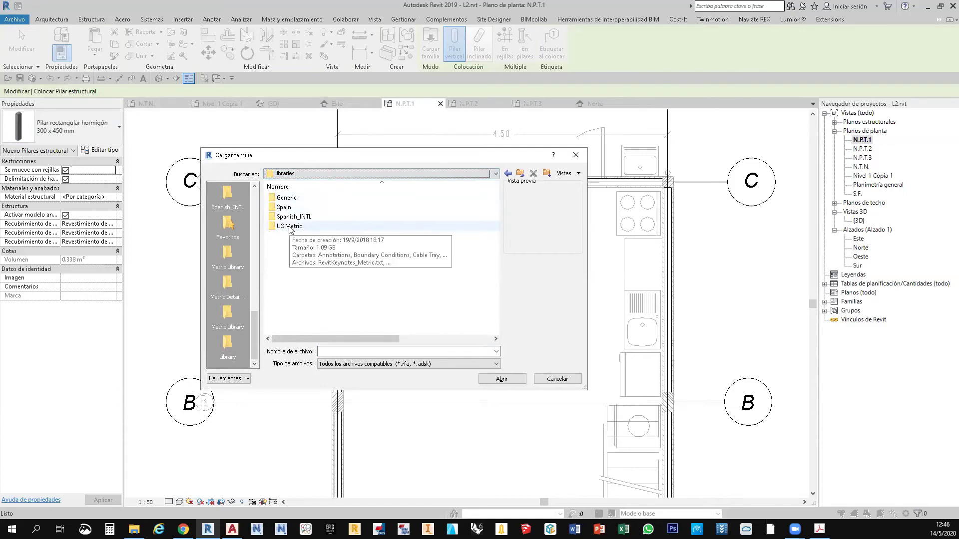
double_click(306, 226)
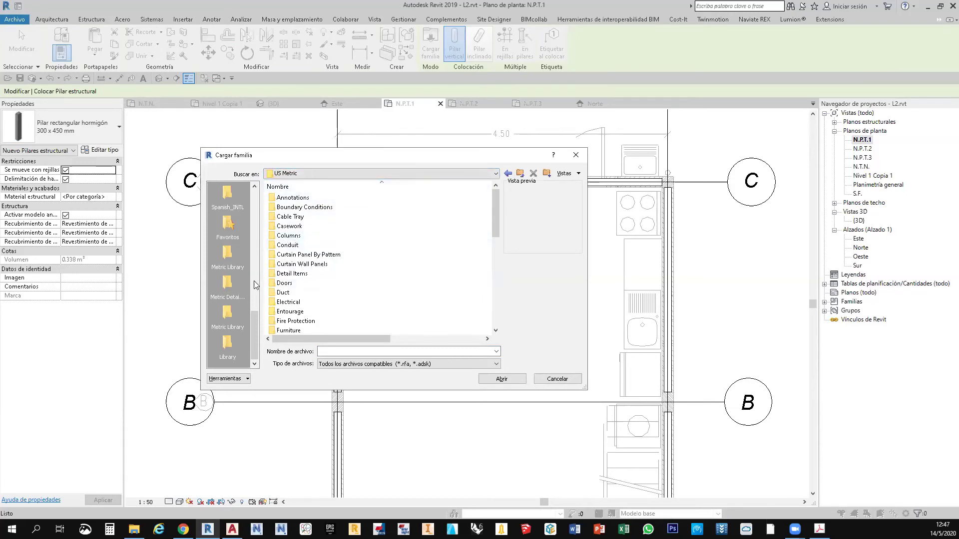
left_click(228, 255)
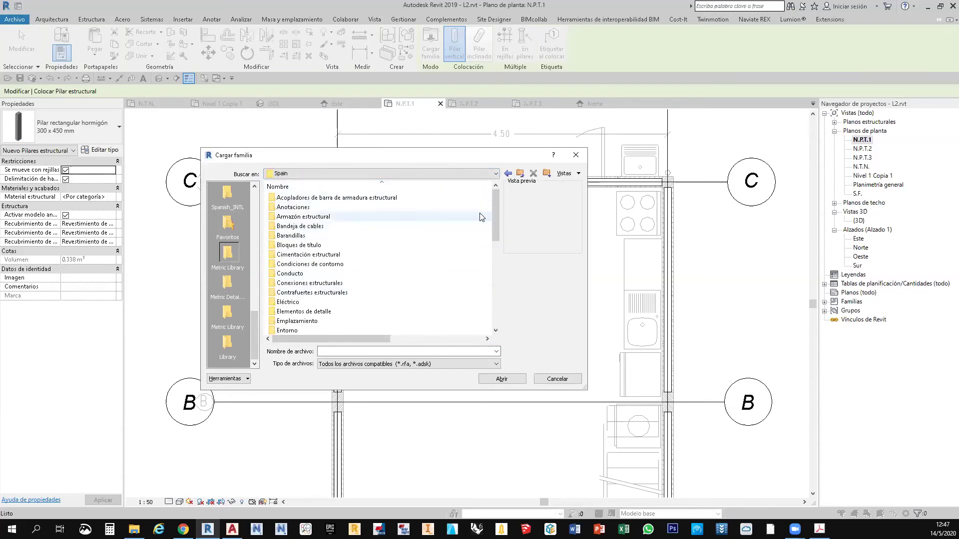
Open the Hormigón folder under Pilares estructurales in the Spain library
mouse_move(491, 217)
left_mouse_down()
mouse_move(491, 255)
mouse_move(491, 216)
left_mouse_up()
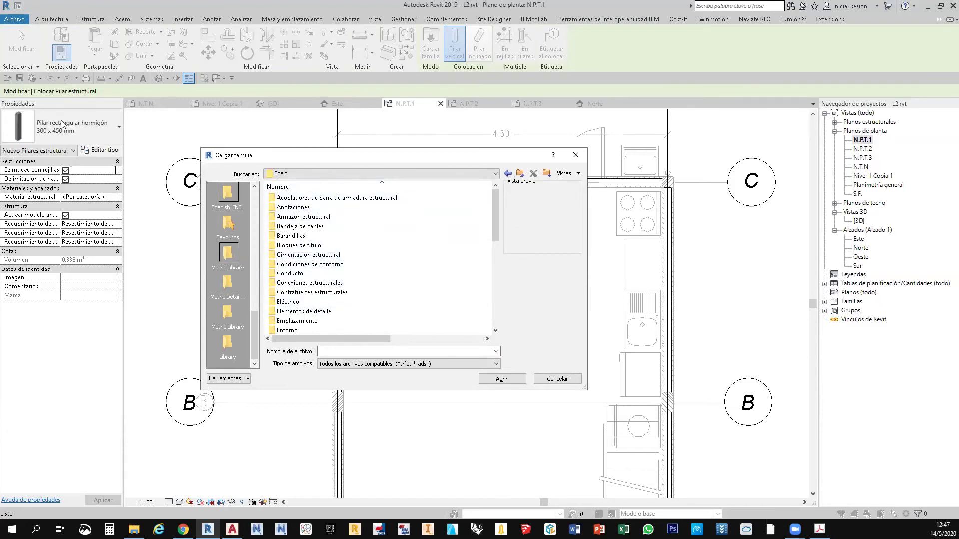
left_click_drag(495, 231, 497, 308)
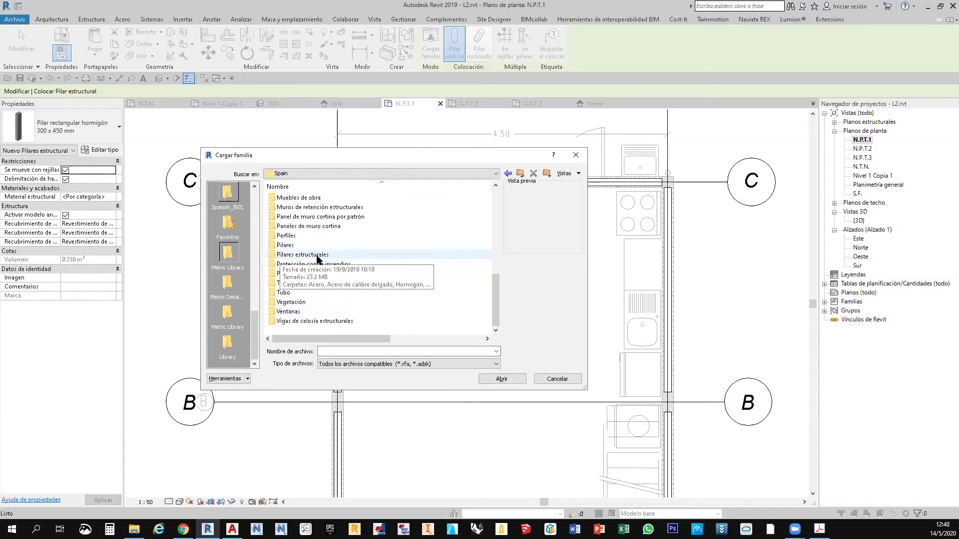
double_click(295, 255)
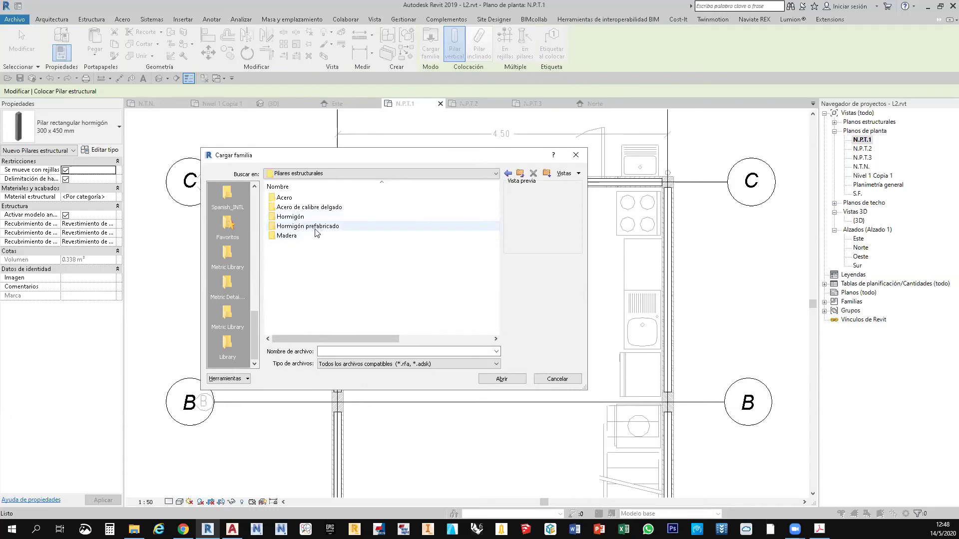
double_click(291, 218)
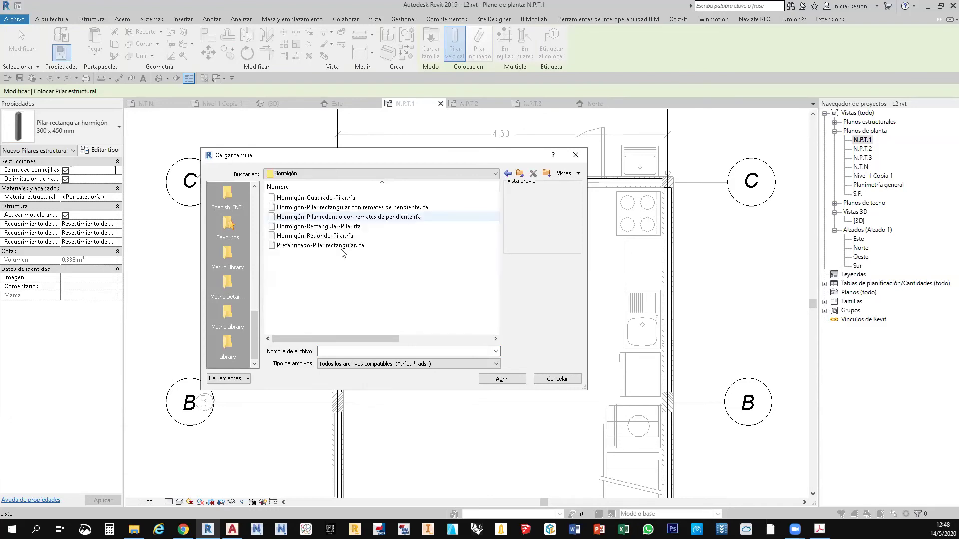
Preview the square, rectangular, round, sloped-cap and precast concrete pillar families in the Hormigón folder
left_click(289, 198)
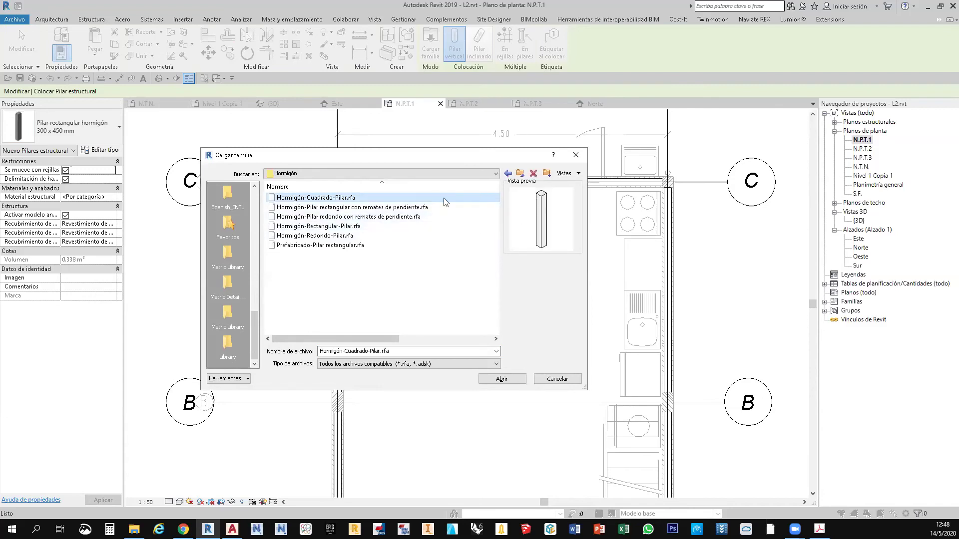
left_click(331, 207)
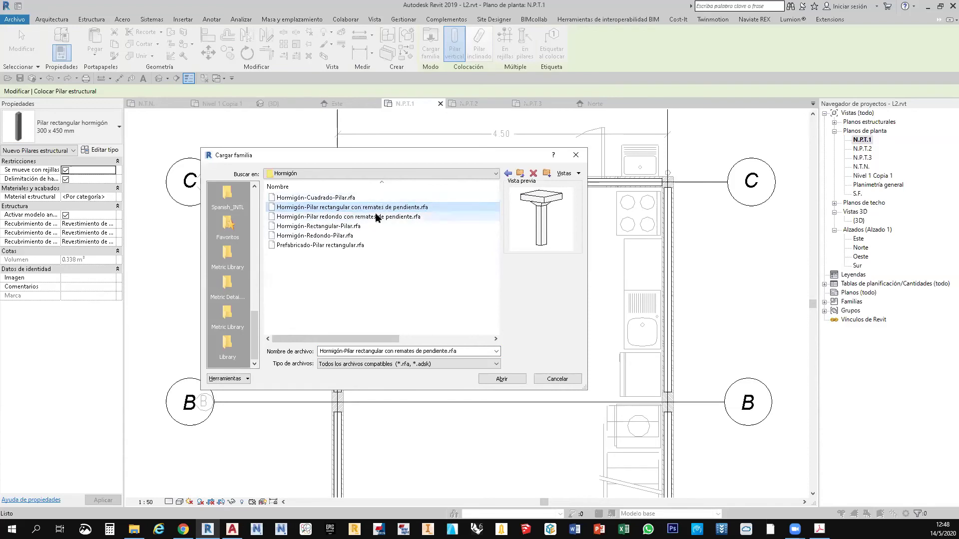
left_click(349, 219)
left_click(322, 227)
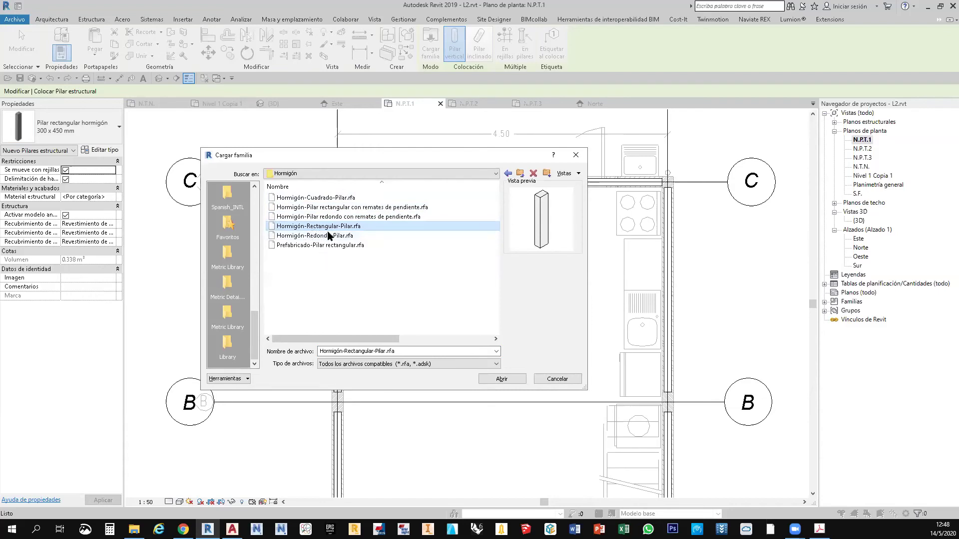
left_click(325, 236)
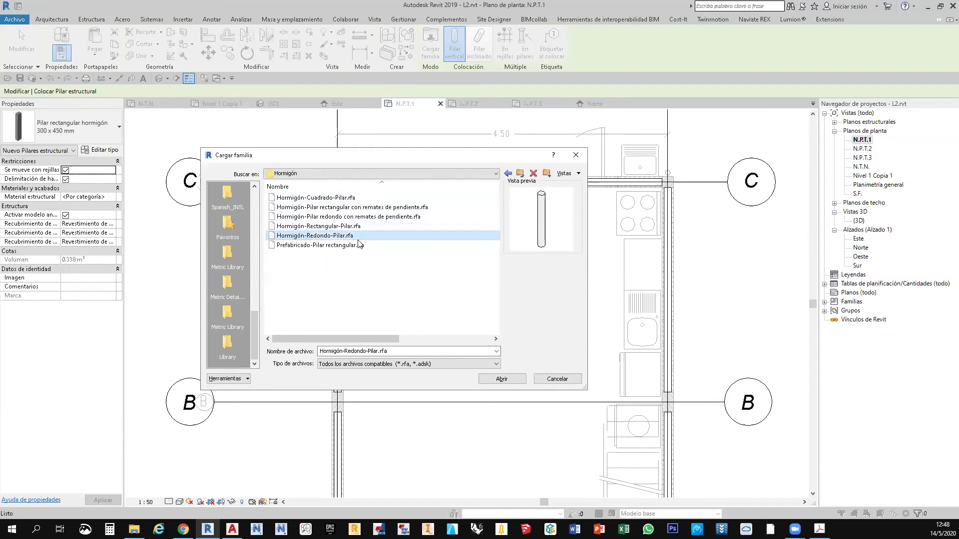
left_click(319, 246)
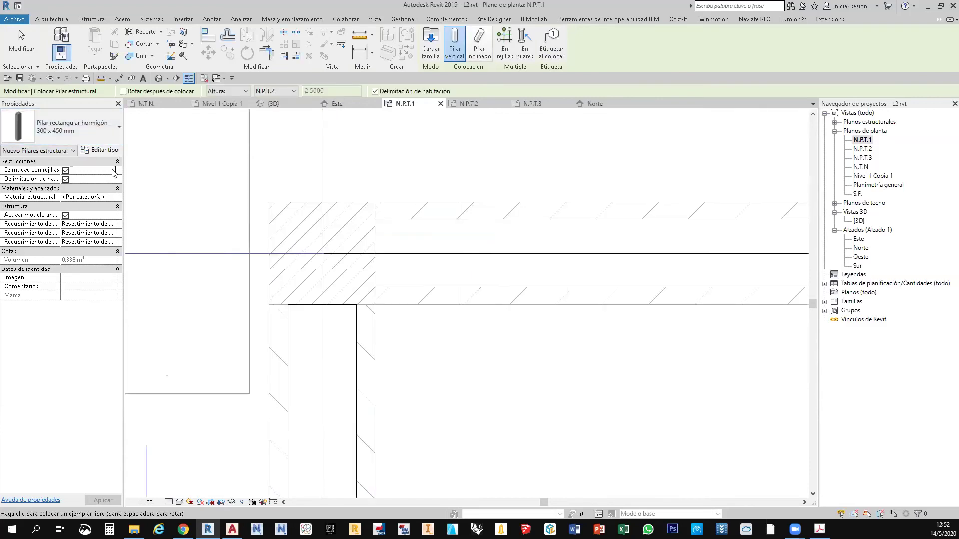
Duplicate the 300 x 450 mm rectangular concrete pillar type as "P1 150 x 154 mm"
left_click(100, 150)
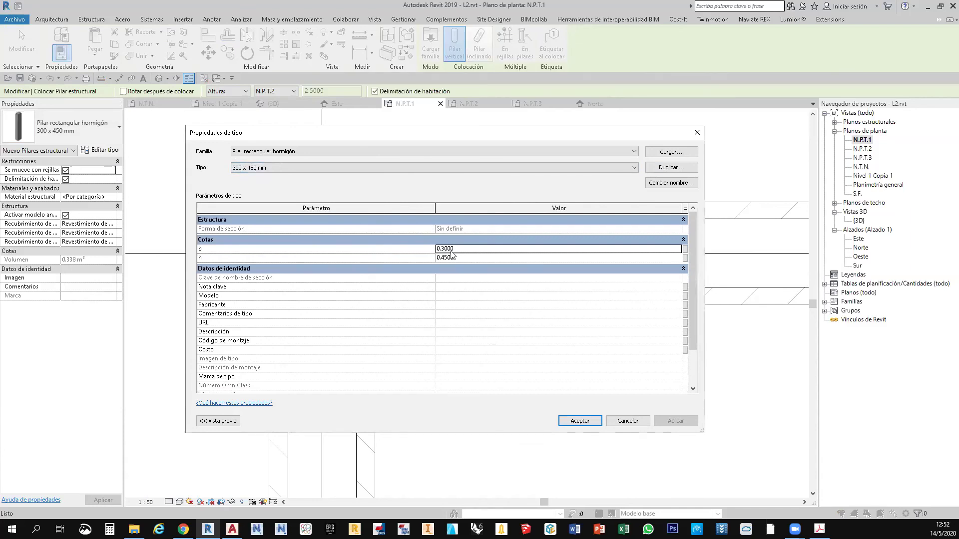
left_click(633, 169)
left_click(634, 169)
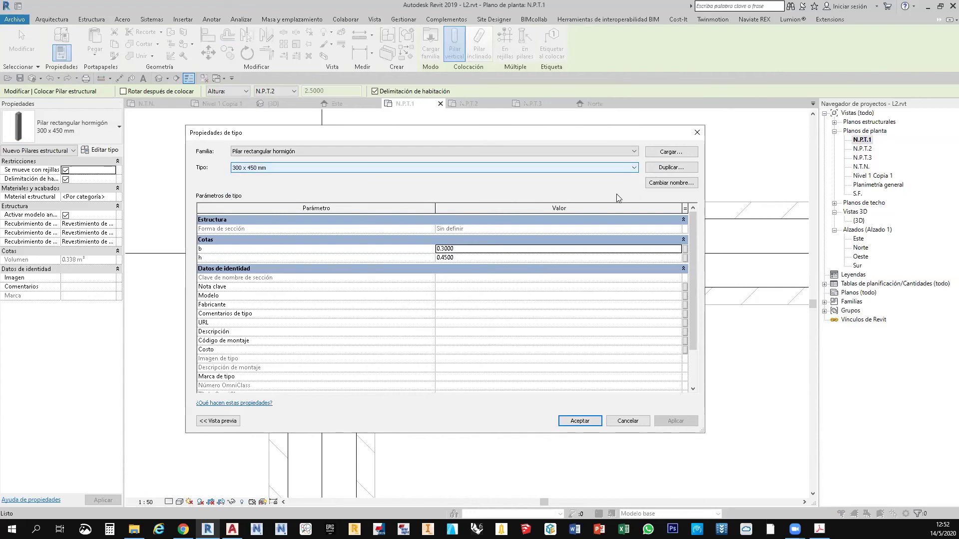
left_click(665, 168)
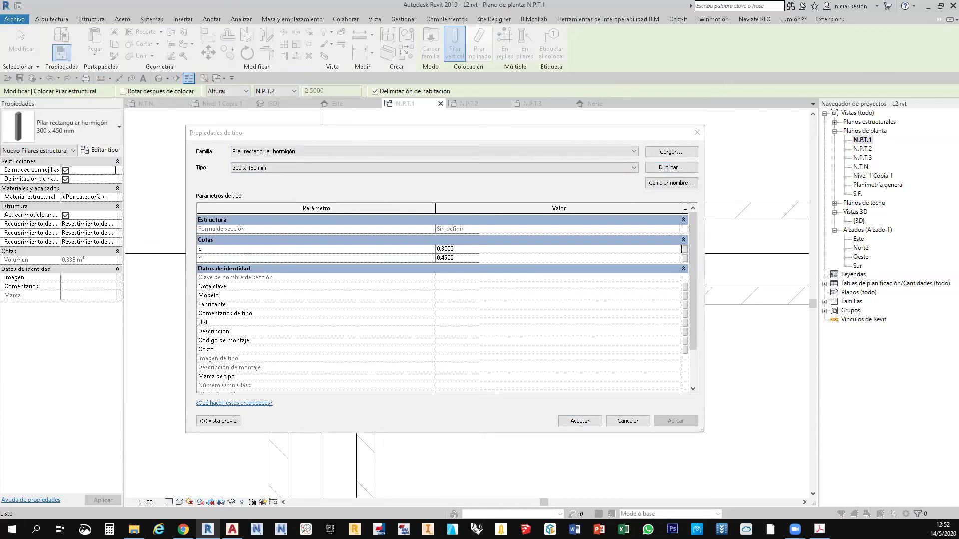
left_click(447, 192)
double_click(395, 193)
type("P1 150 x 154 mm")
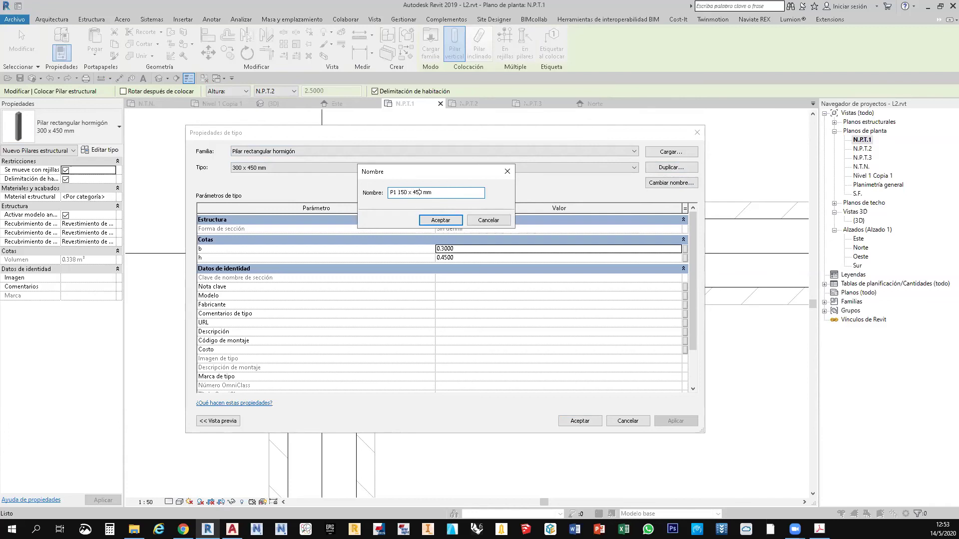
left_click(440, 220)
Set the P1 pillar type's b to 0.15 and h to 0.154 and accept the type properties
left_click(455, 249)
type("0.15")
left_click(461, 257)
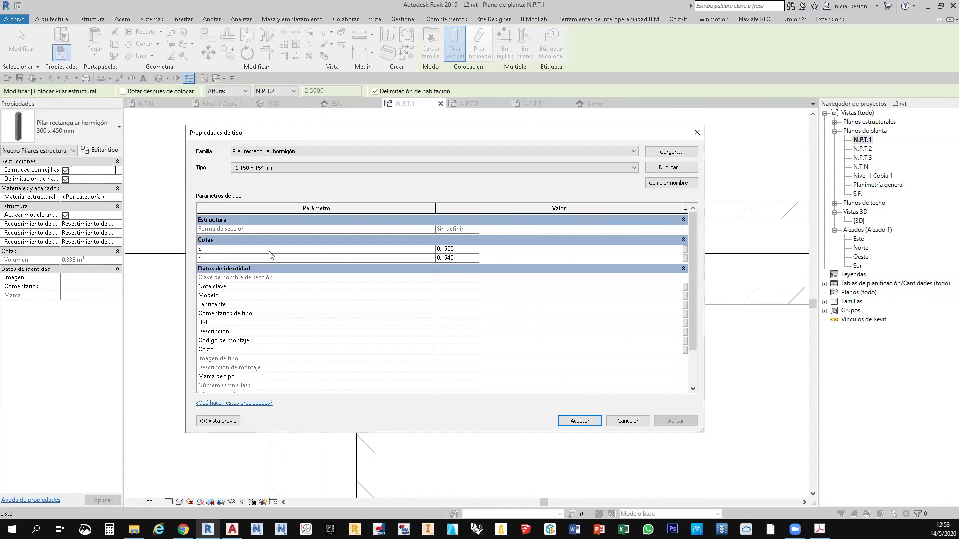
scroll(426, 350, "down", 1)
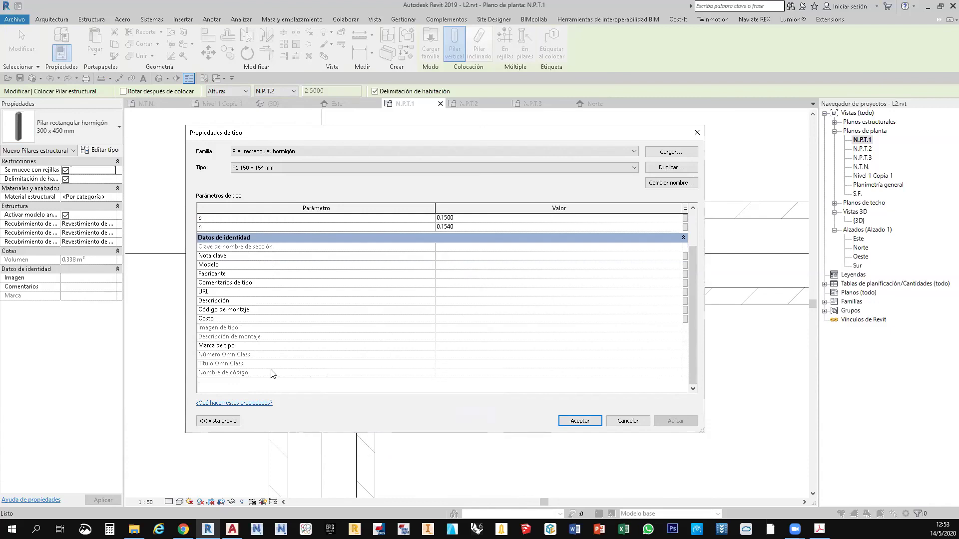
scroll(697, 252, "up", 1)
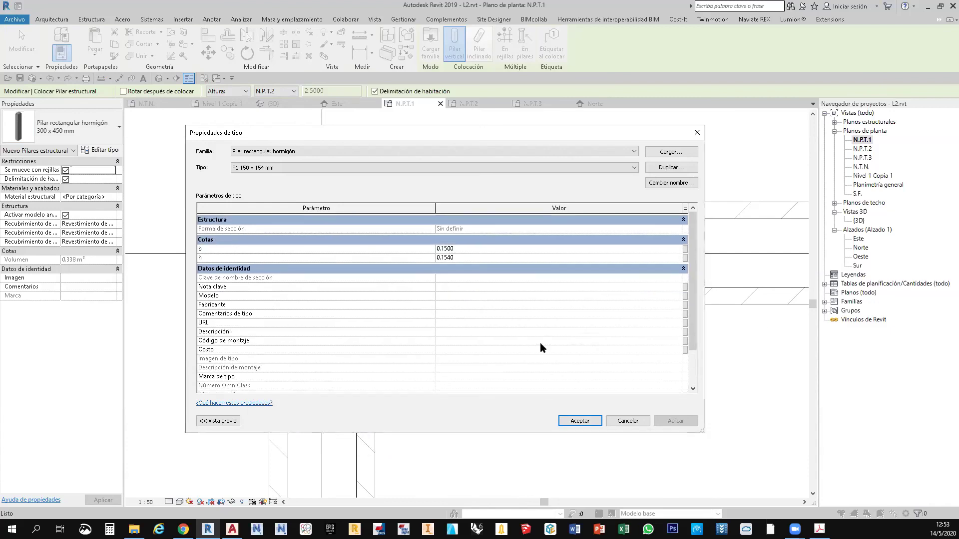
left_click(579, 420)
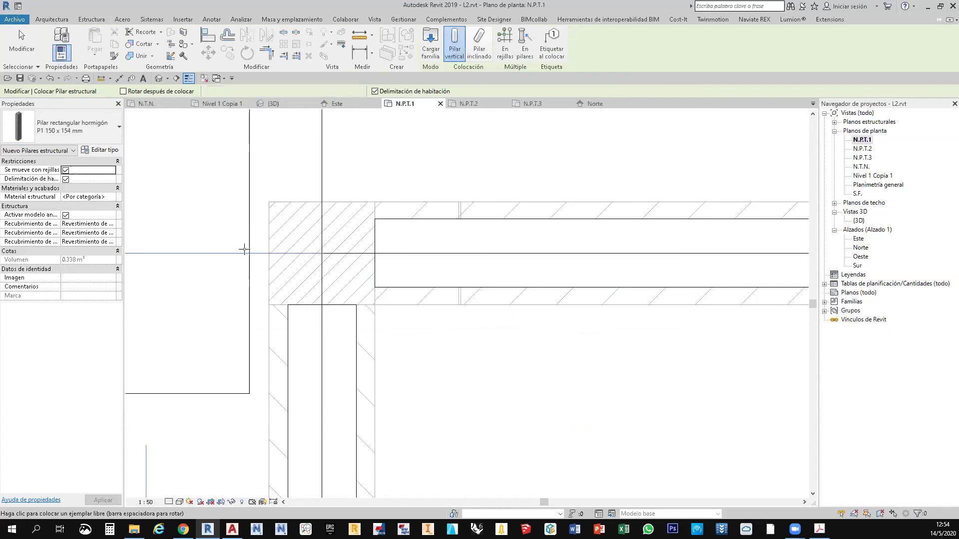
Rotate the P1 pillar preview and compare it with the hatched pillar on the imported plan where grids C and 1 cross
key("space")
key("space")
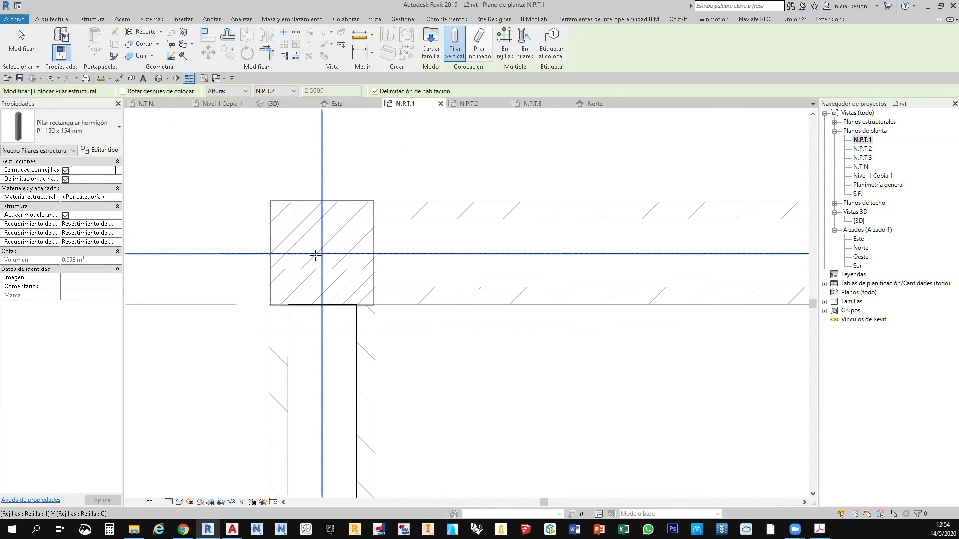
scroll(322, 253, "up", 2)
key("space")
key("space")
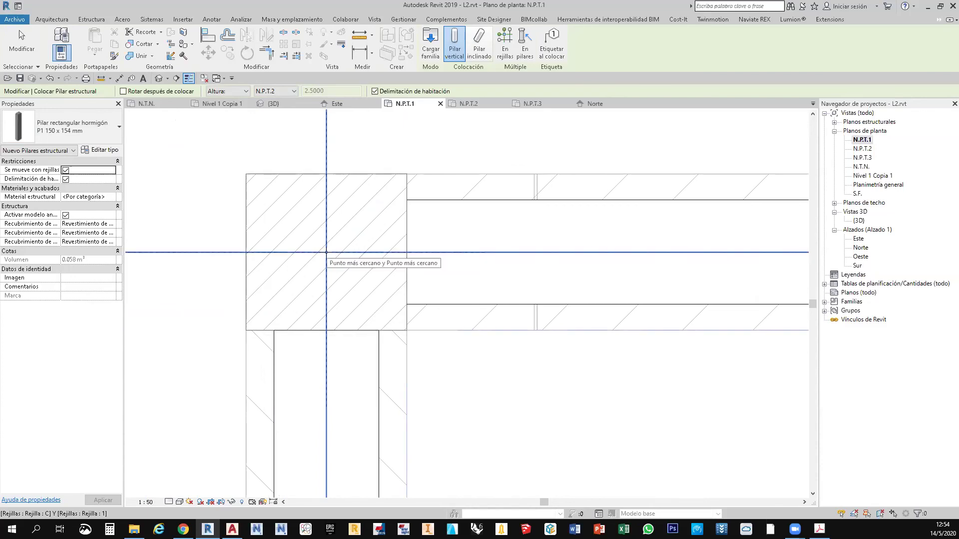
scroll(326, 252, "down", 10)
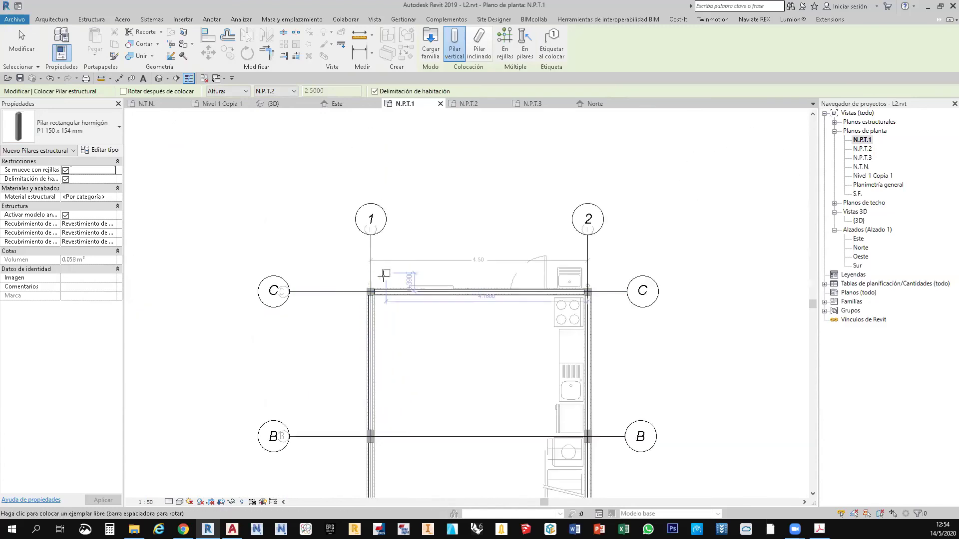
scroll(382, 276, "up", 5)
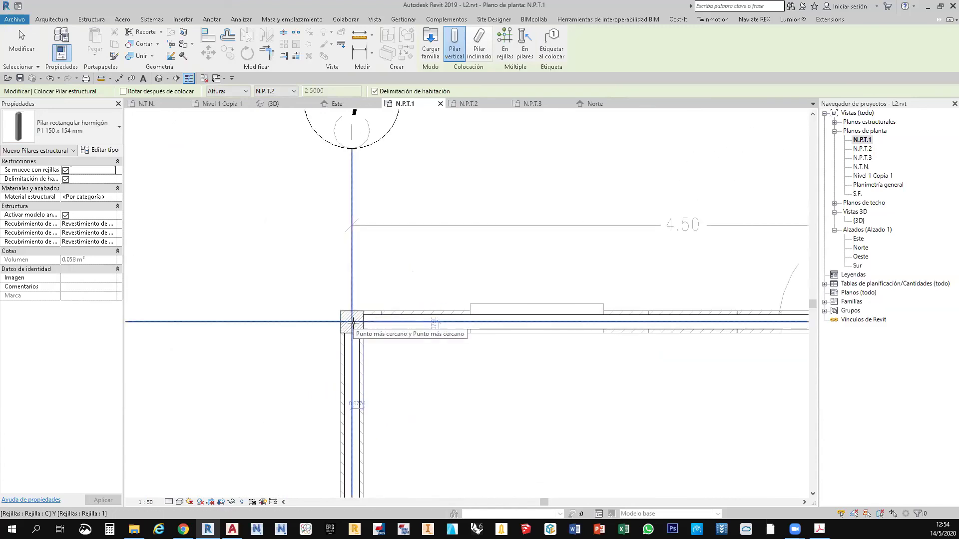
scroll(299, 237, "down", 3)
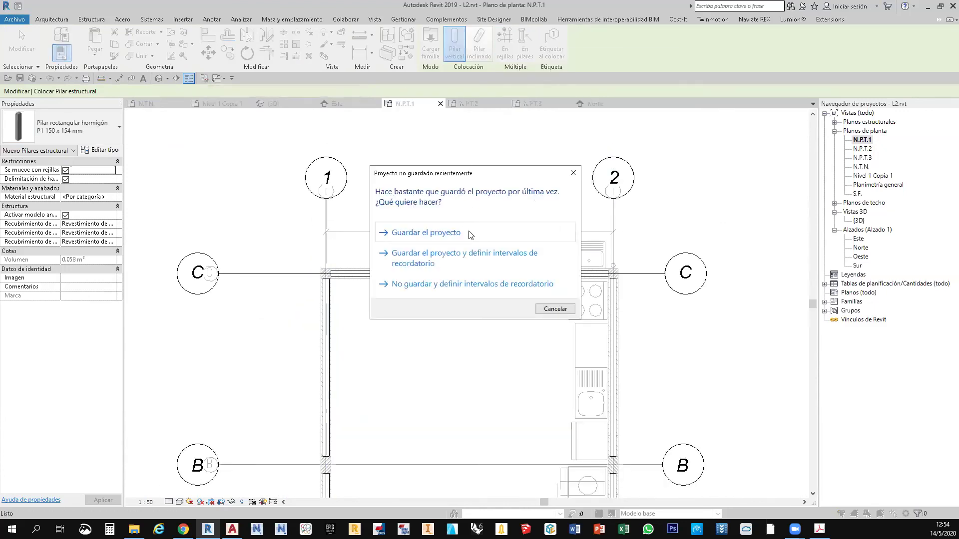
Save the project and place P1 pillars at the intersections of grids 1 and 2 with grids A and C
left_click(470, 236)
scroll(375, 221, "down", 2)
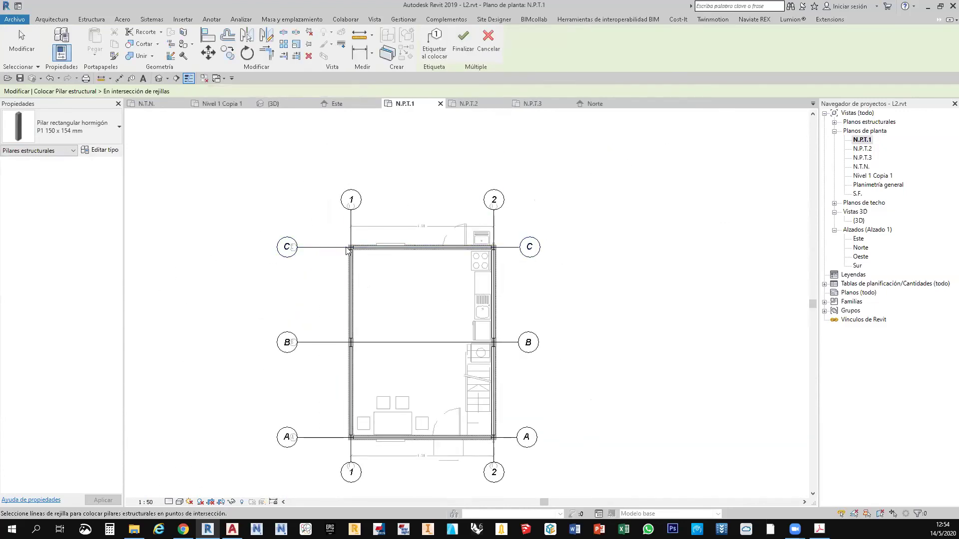
left_click_drag(531, 264, 351, 202)
left_click(530, 433, "ctrl")
scroll(340, 347, "up", 4)
scroll(349, 348, "down", 4)
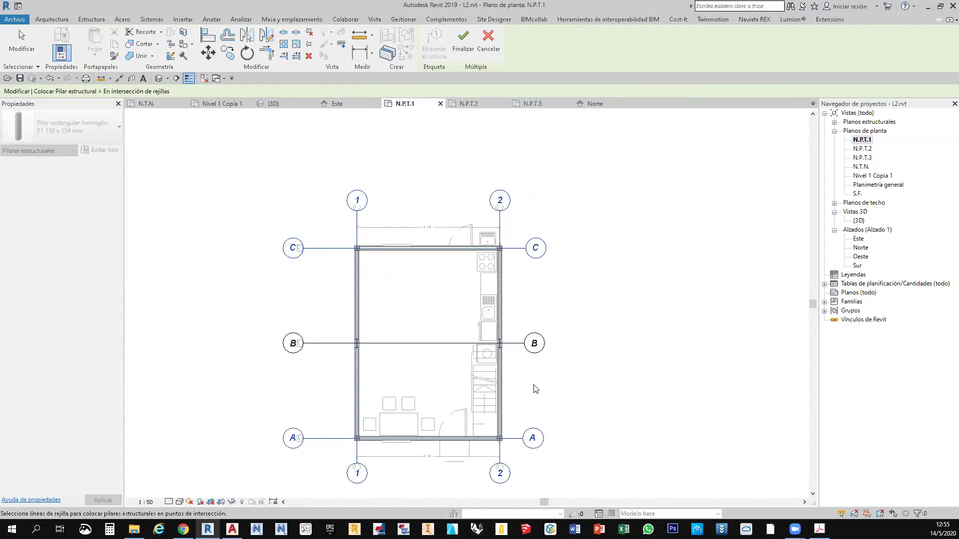
left_click(463, 48)
key("Escape")
Examine how the placed corner pillars fit the walls and try the Align command on the pillar where grids A and 2 cross
scroll(357, 250, "up", 6)
scroll(460, 214, "down", 5)
scroll(663, 220, "up", 5)
left_click(348, 255)
left_click(270, 378)
scroll(272, 377, "down", 8)
left_click(522, 371)
scroll(523, 372, "up", 7)
key("a")
key("l")
left_click(523, 357)
scroll(439, 375, "up", 2)
key("Escape")
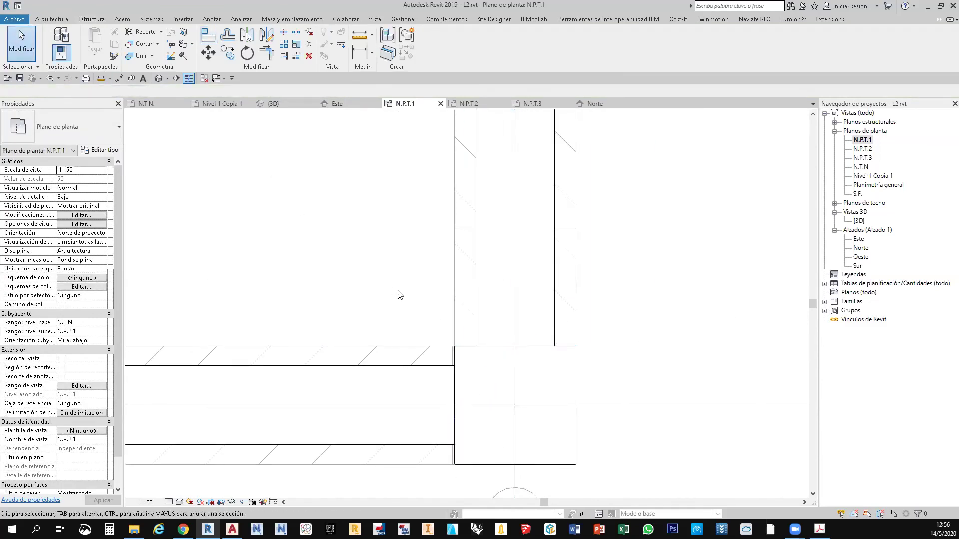
Open the 3D view and inspect the corner pillars together with the perimeter walls
scroll(395, 291, "down", 5)
left_click(273, 103)
scroll(473, 335, "down", 6)
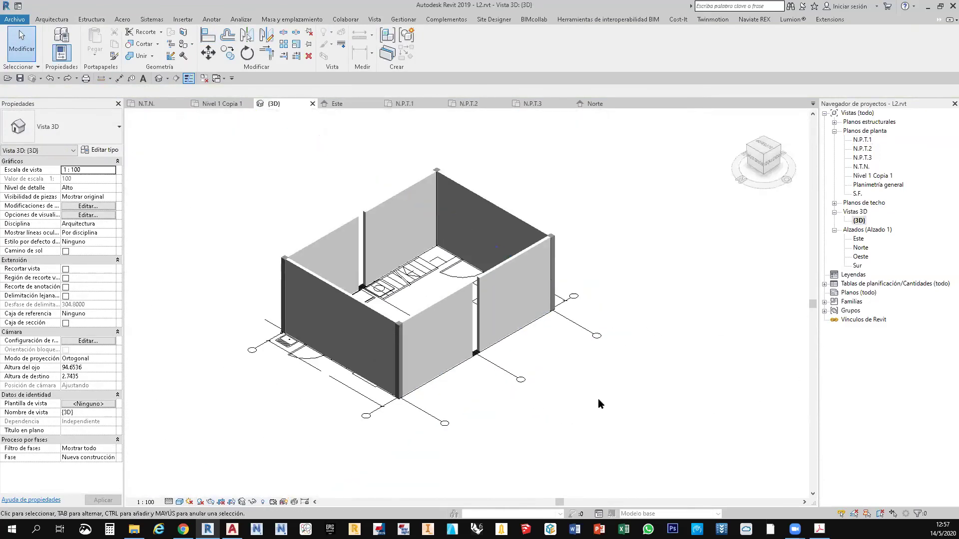
scroll(364, 202, "up", 1)
middle_click_drag(364, 202, 399, 236)
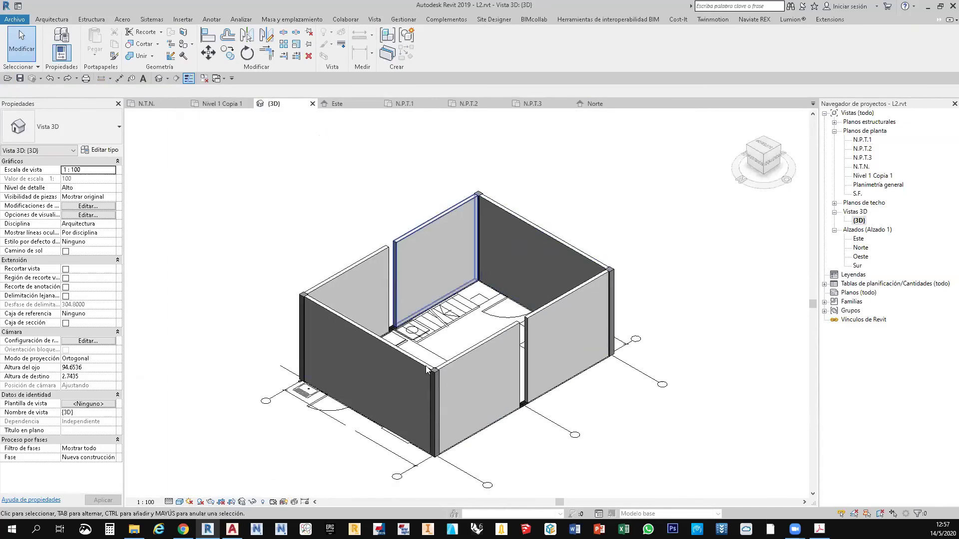